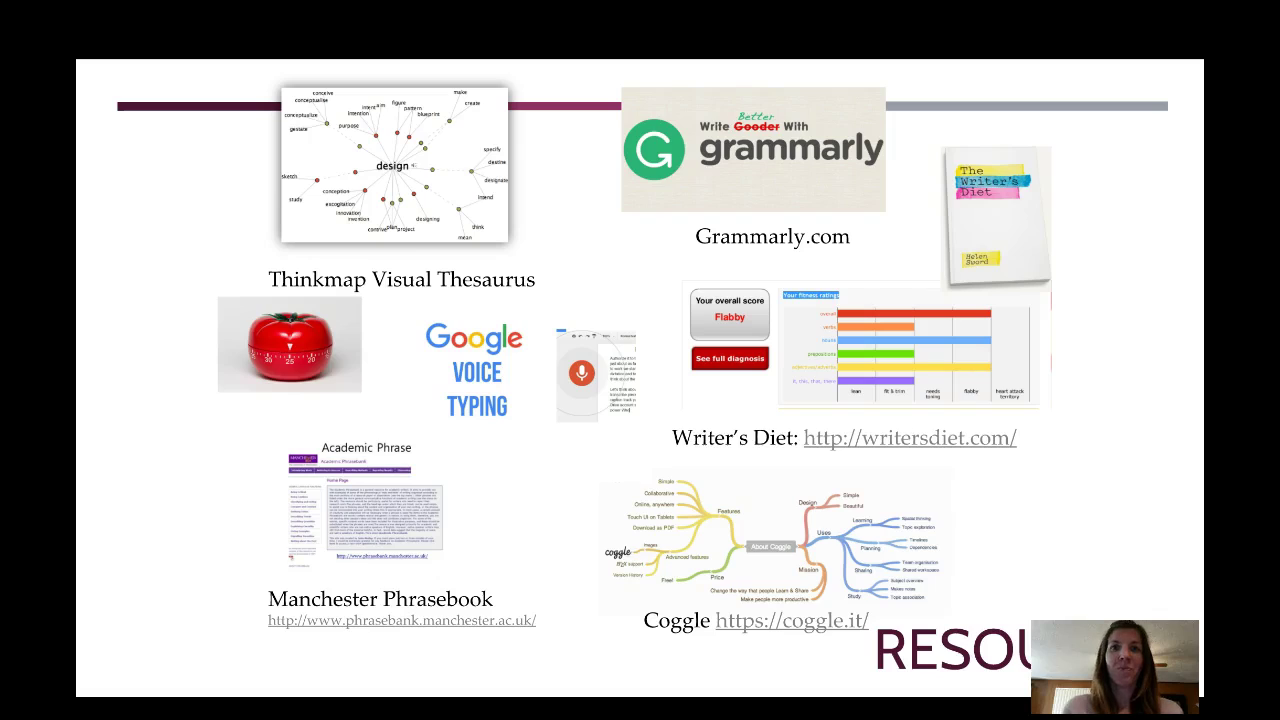
# Advance the slideshow to the Google Voice Typing slide, leave it, and create a blank Google Docs document from Google Drive
pyautogui.press('Right')
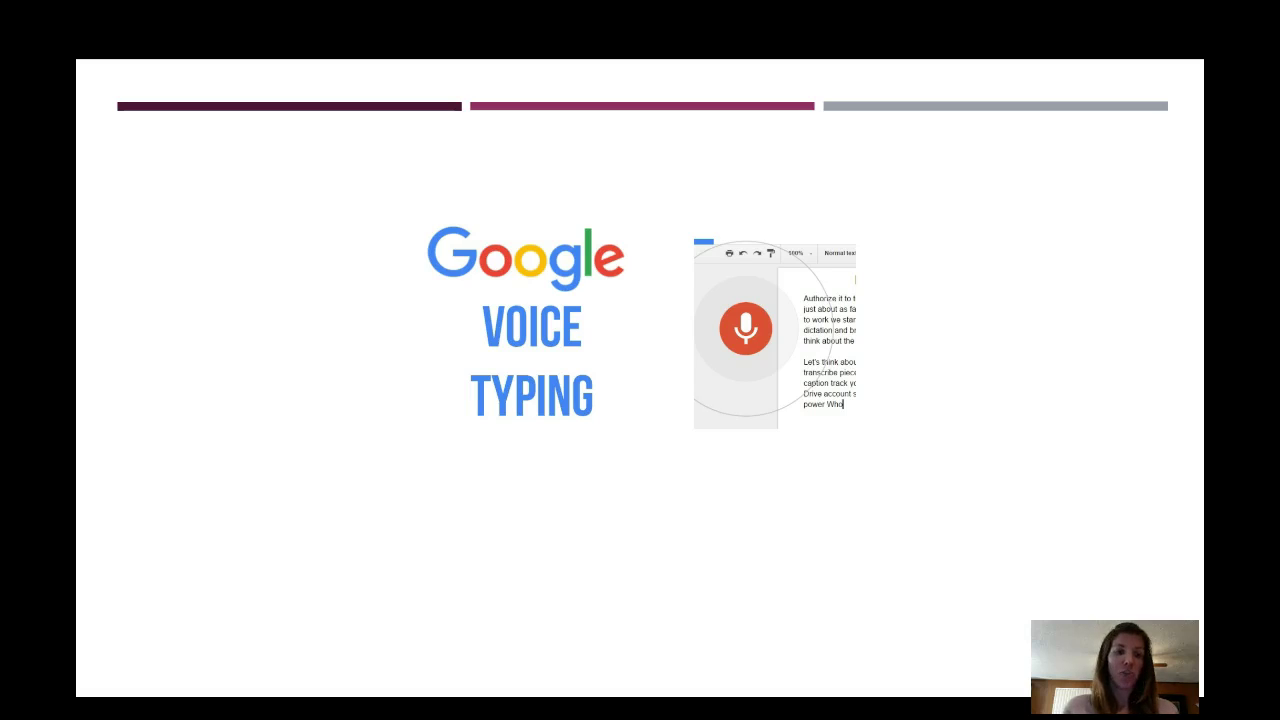
pyautogui.press('Escape')
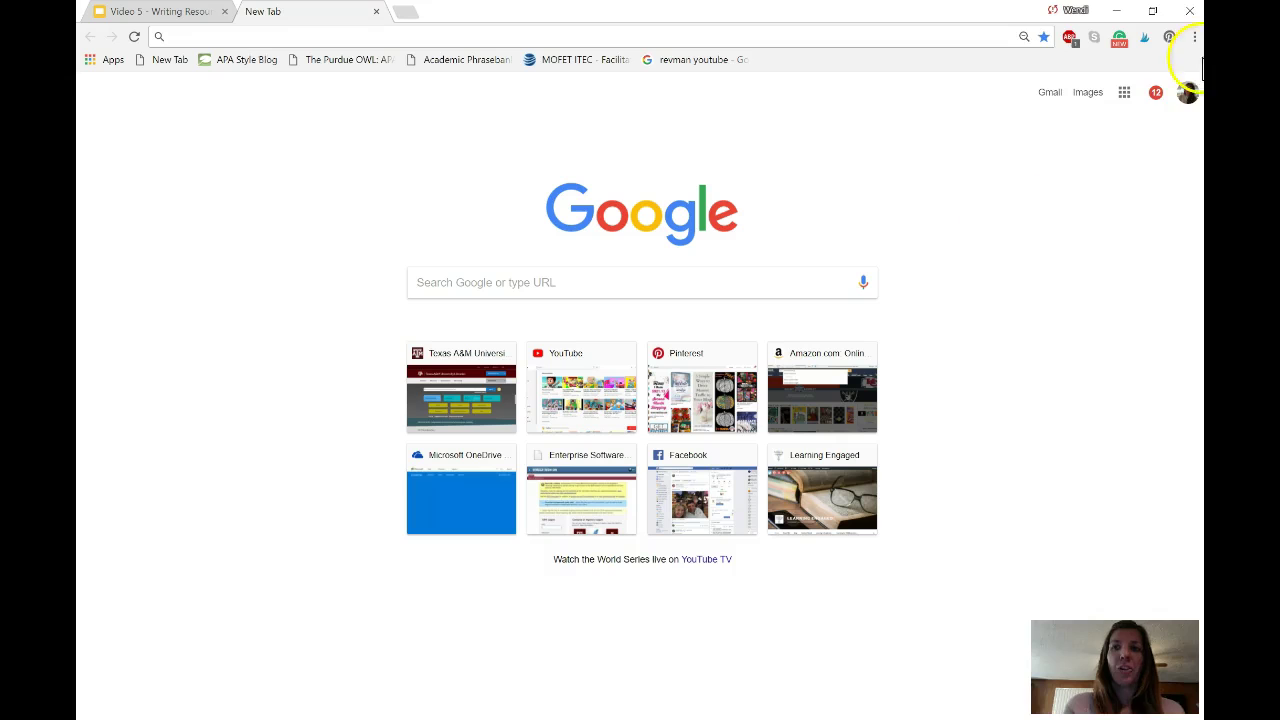
pyautogui.click(1124, 101)
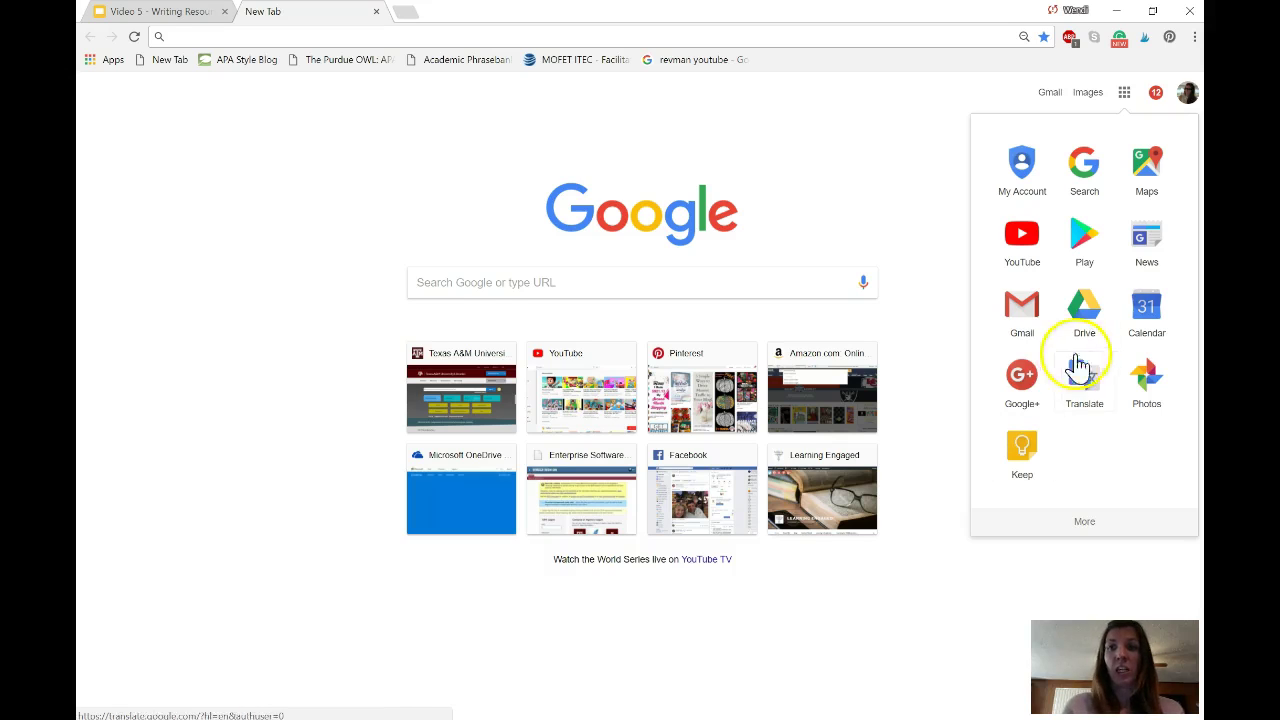
pyautogui.click(1101, 318)
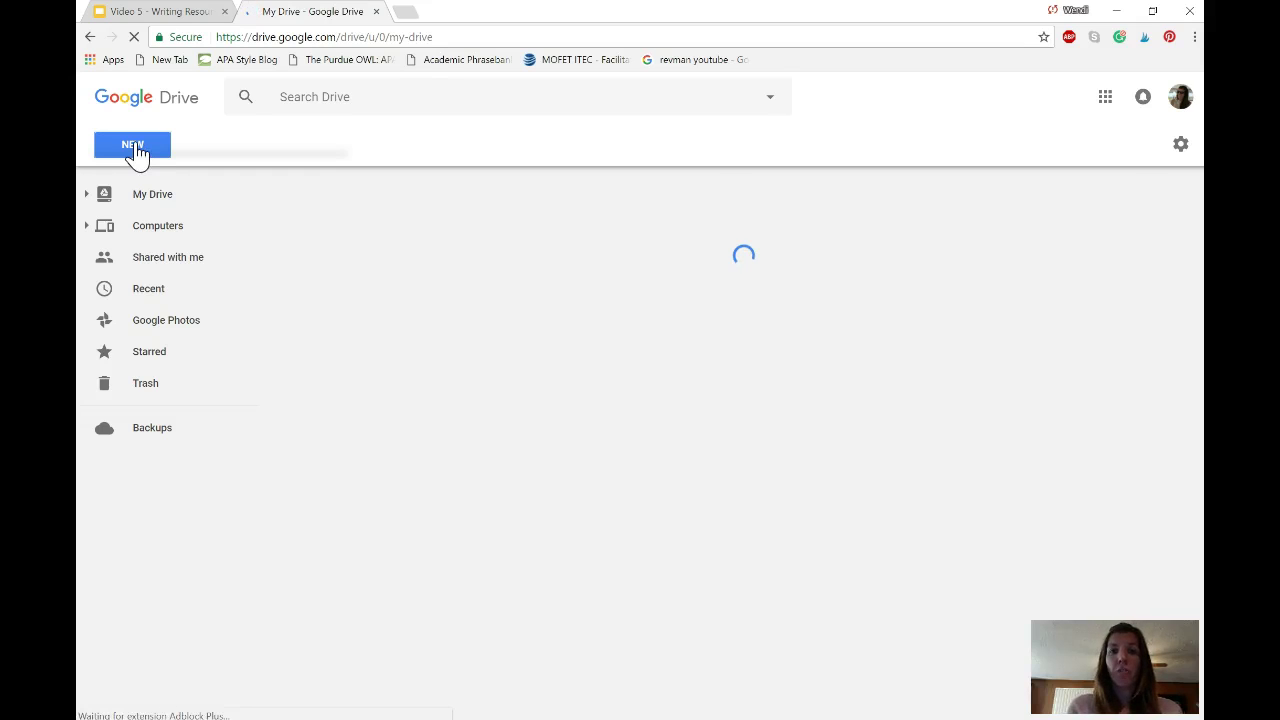
pyautogui.click(134, 147)
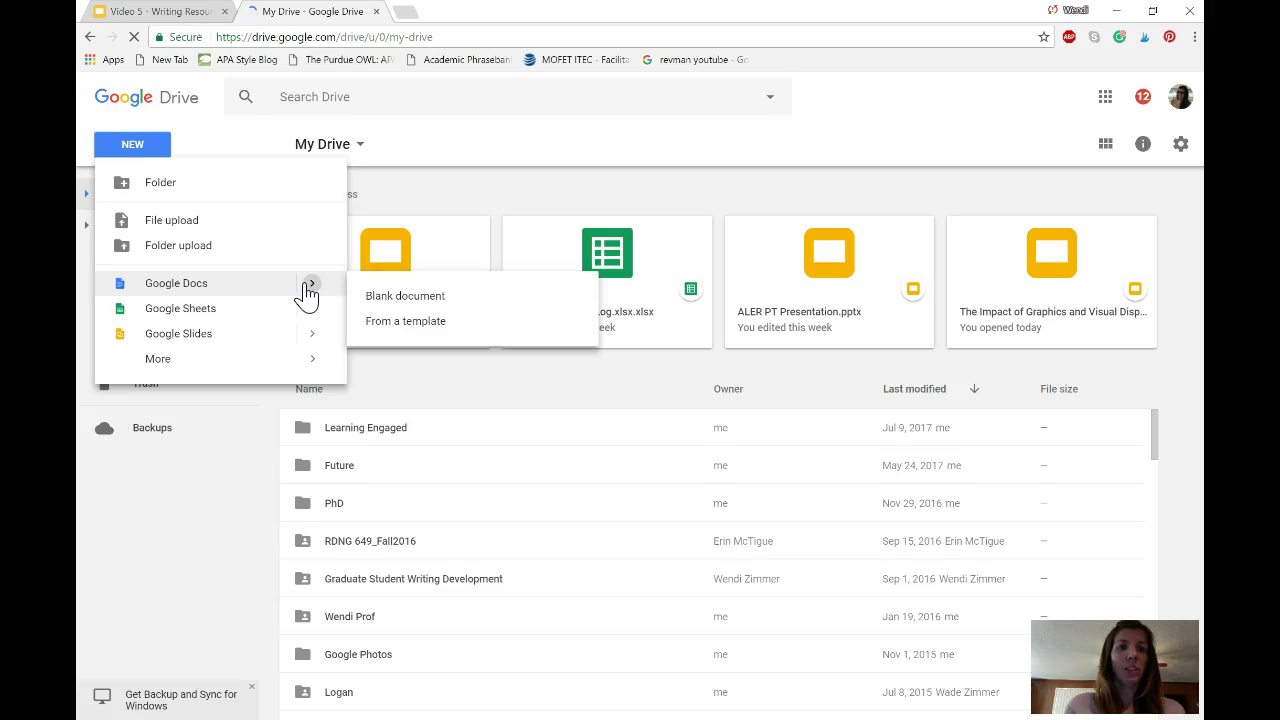
pyautogui.click(380, 292)
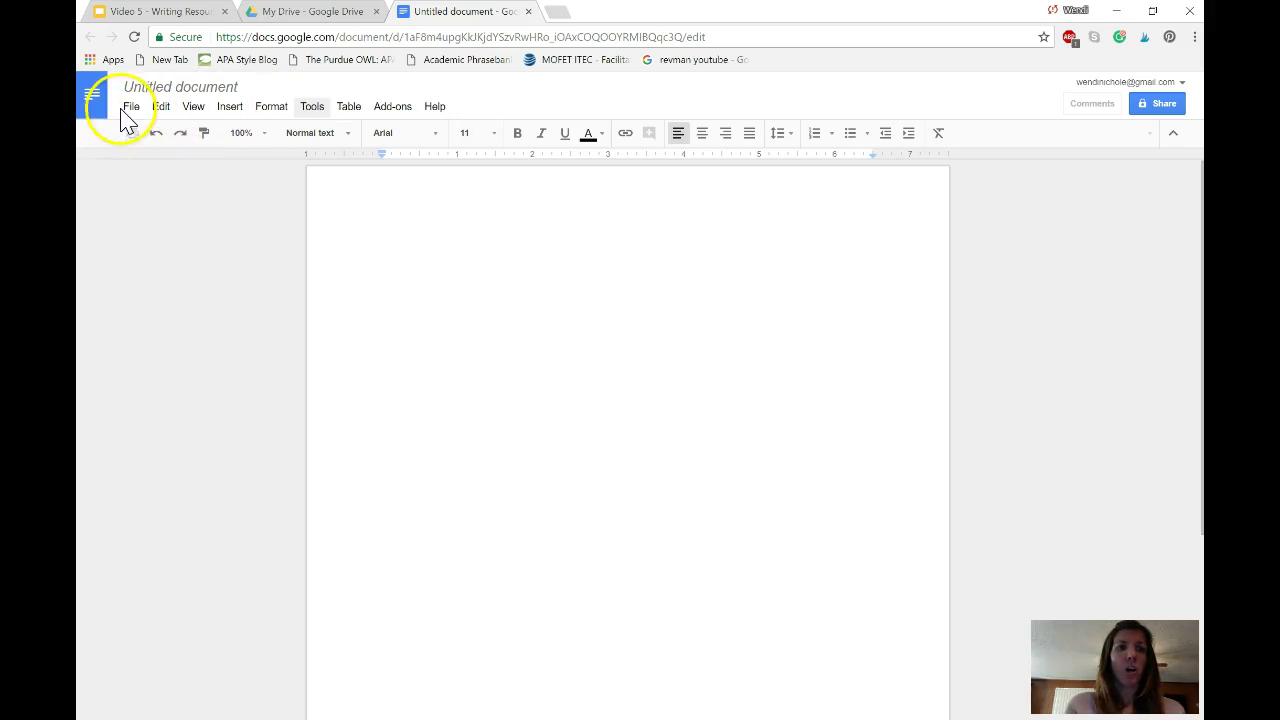
pyautogui.click(349, 106)
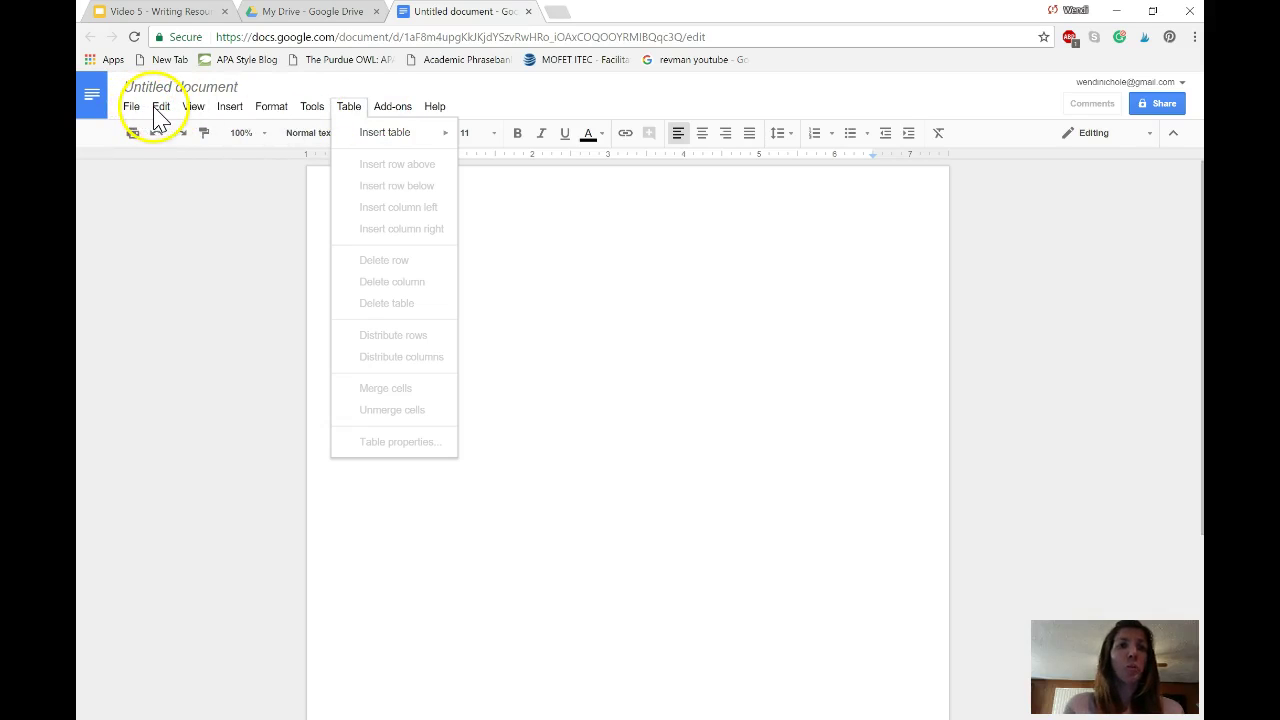
pyautogui.moveTo(131, 117)
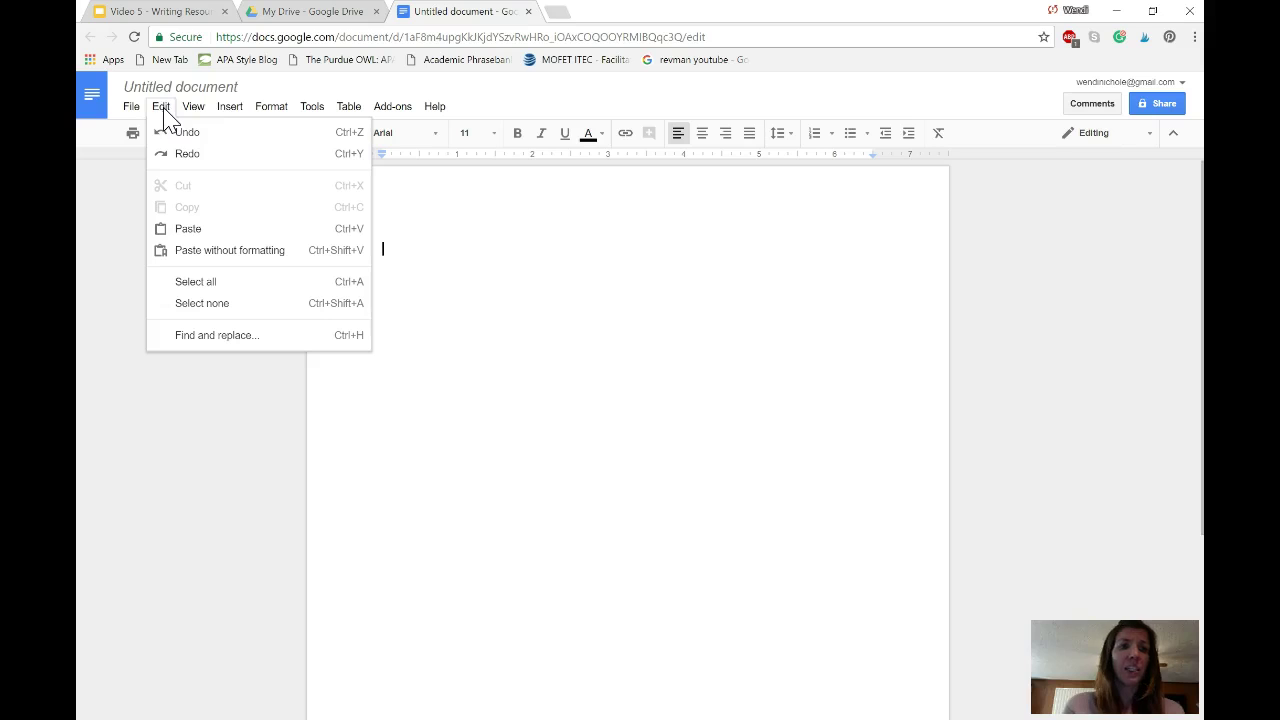
pyautogui.moveTo(200, 116)
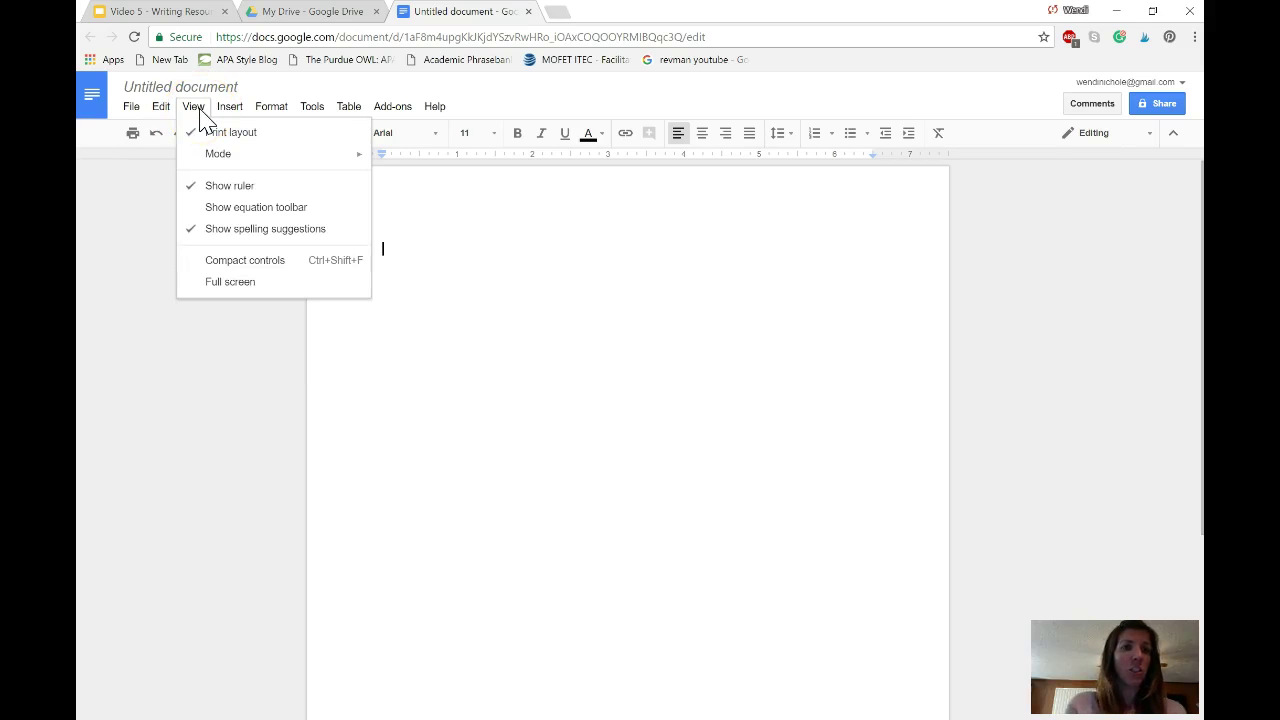
pyautogui.click(232, 108)
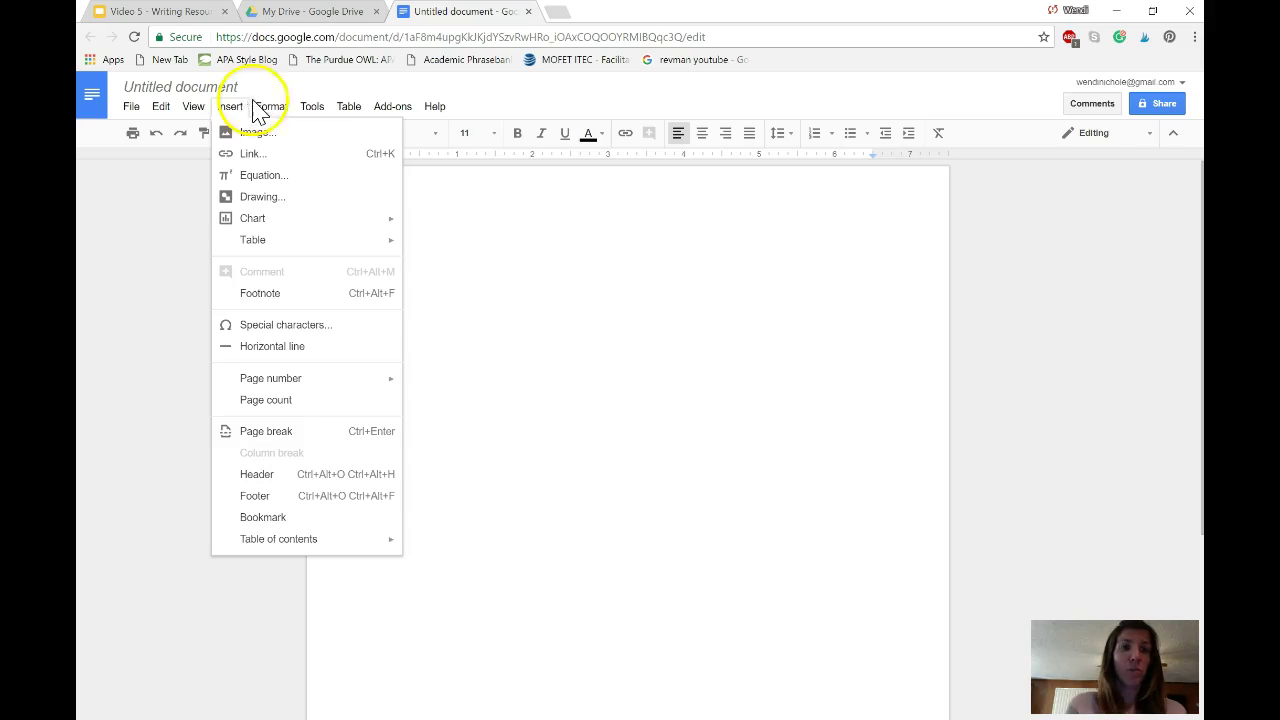
pyautogui.click(274, 108)
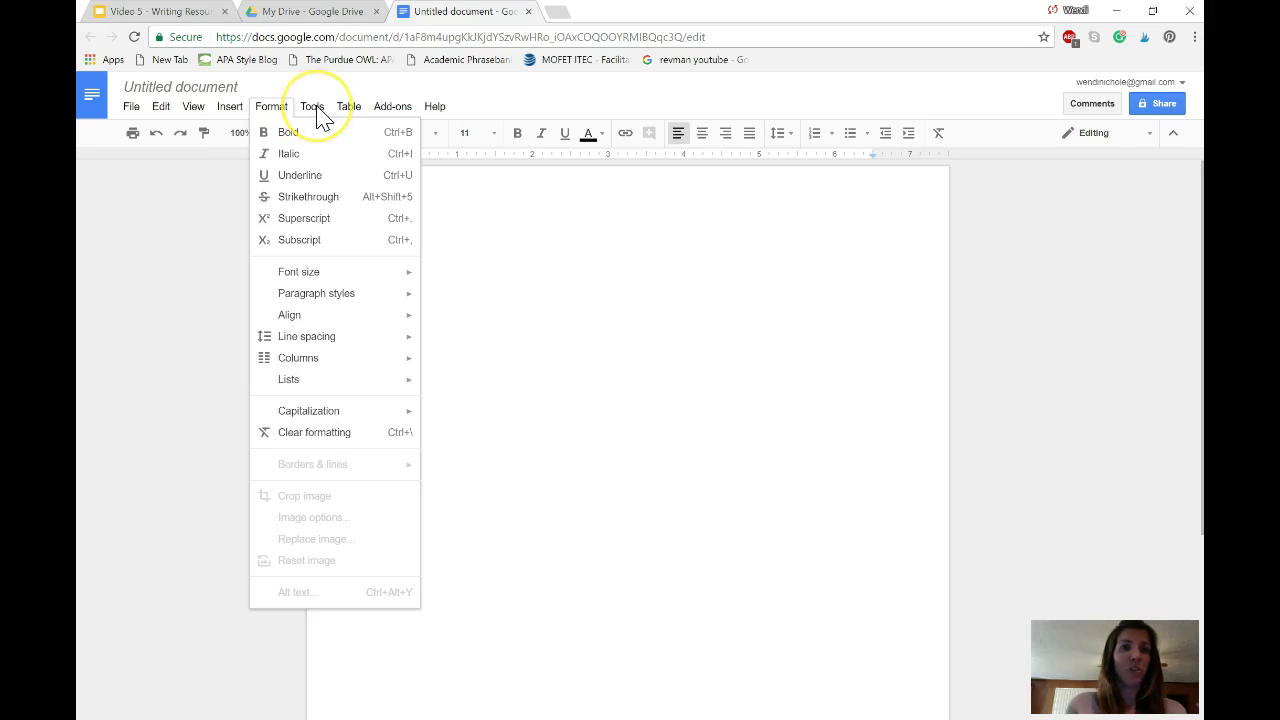
pyautogui.click(314, 108)
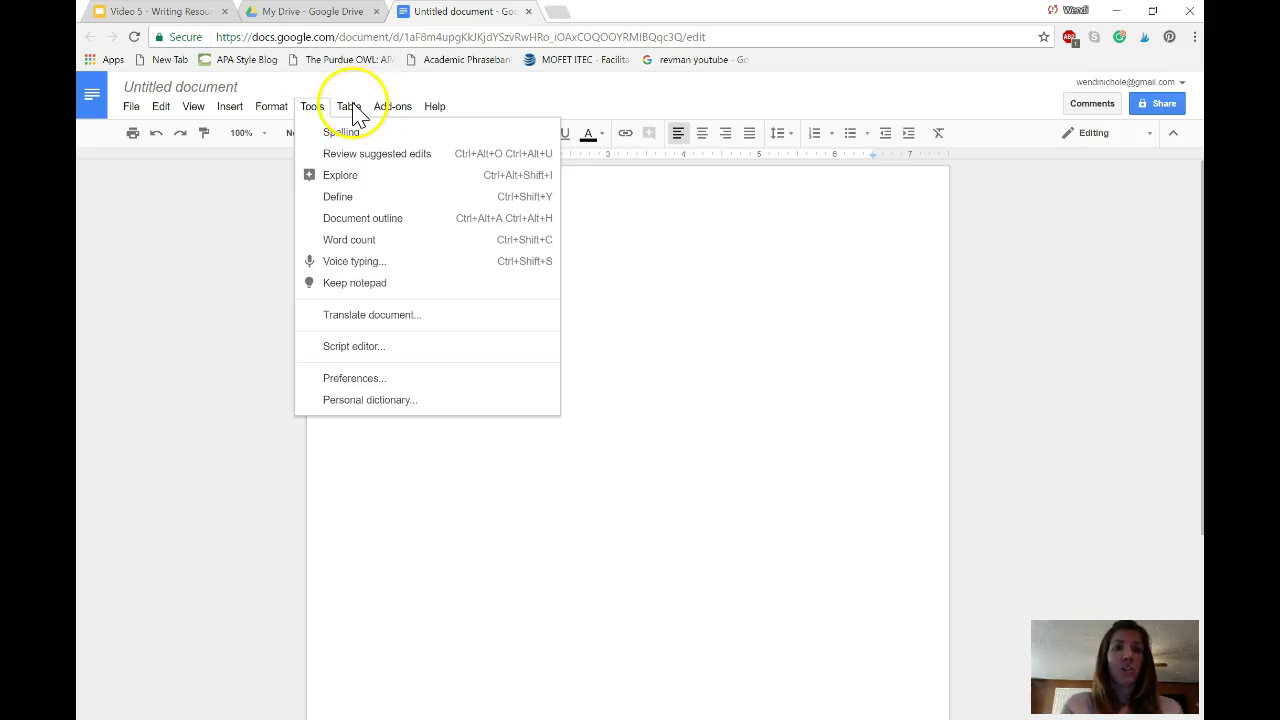
pyautogui.click(350, 108)
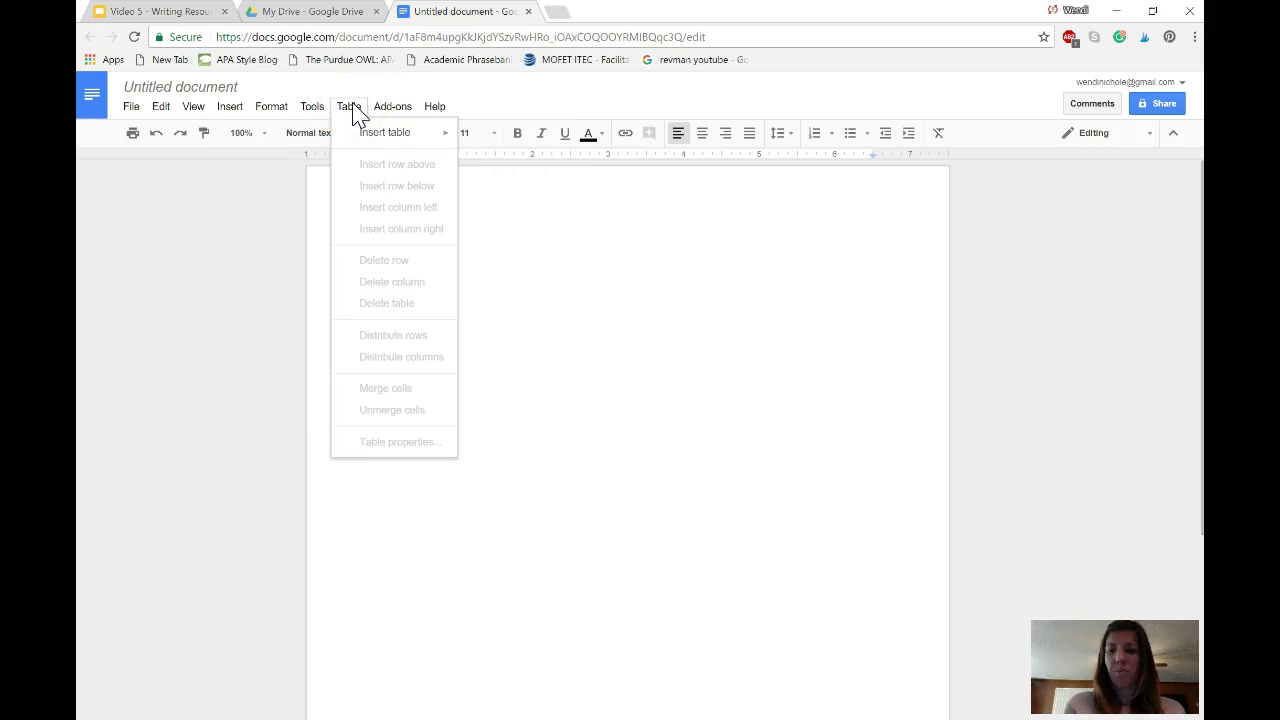
# Dictate a sample paragraph into the document with Voice typing, allowing microphone access, and stop the dictation
pyautogui.click(312, 110)
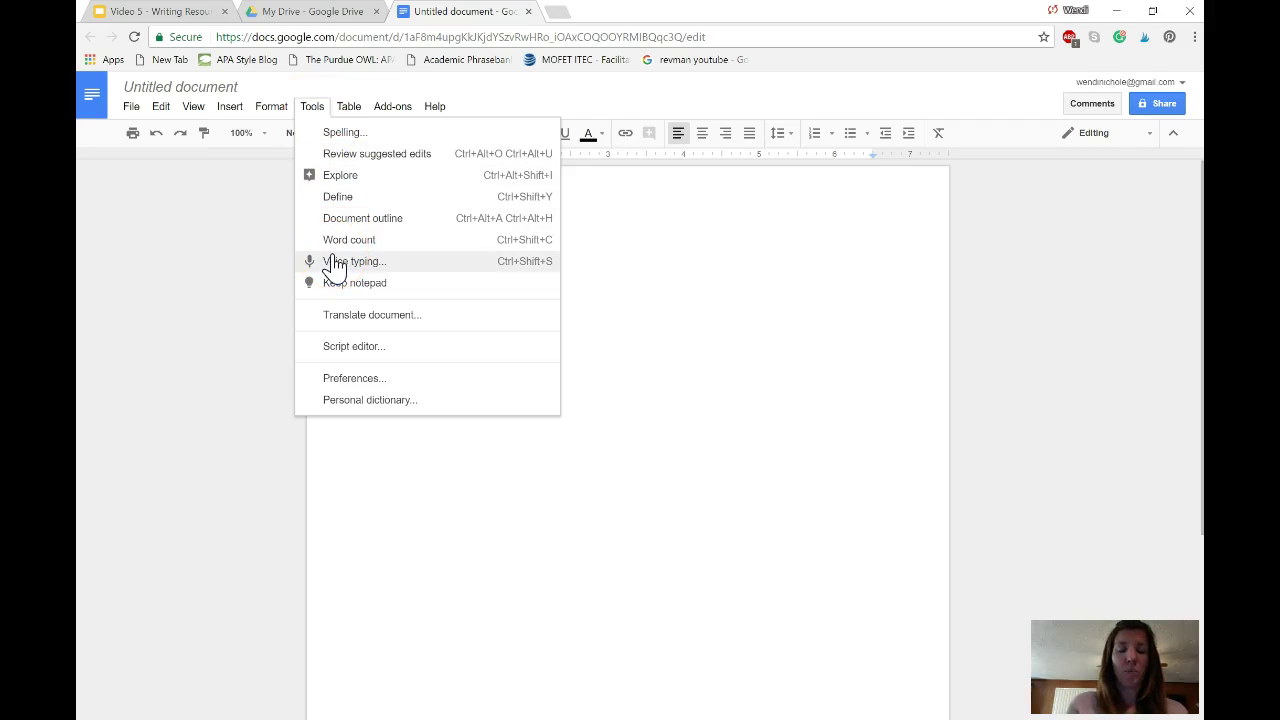
pyautogui.click(335, 258)
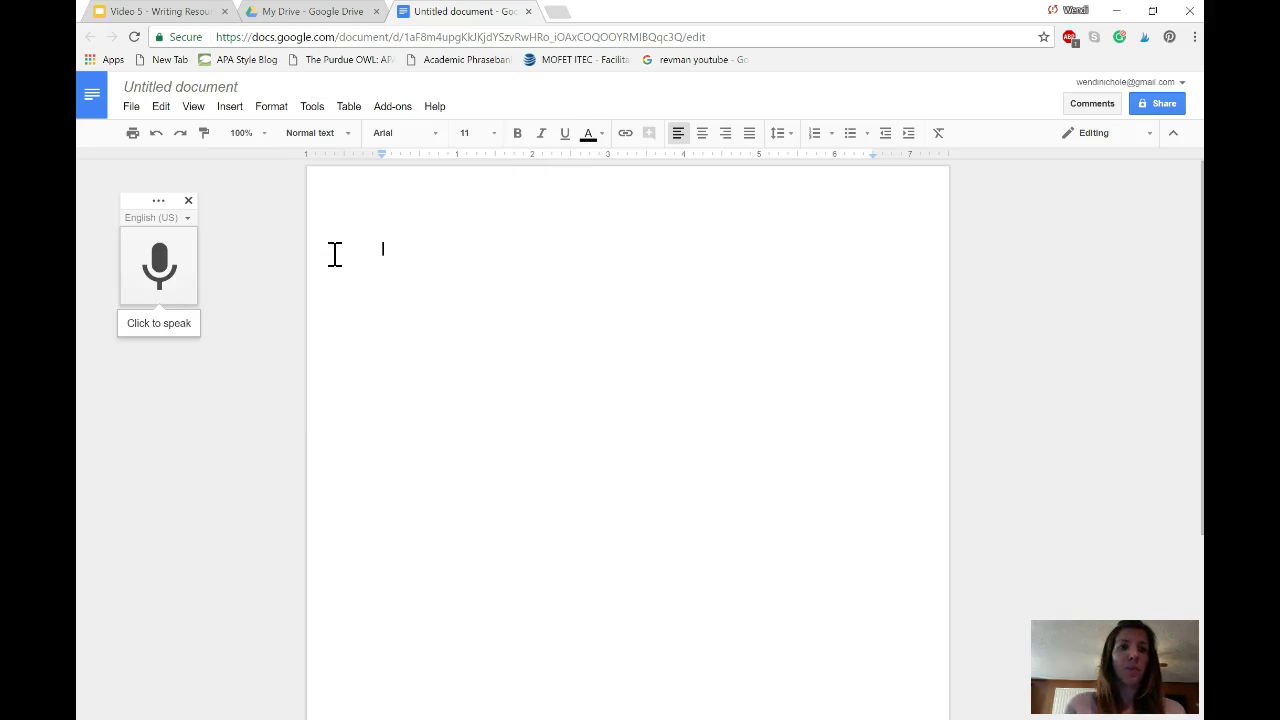
pyautogui.click(157, 265)
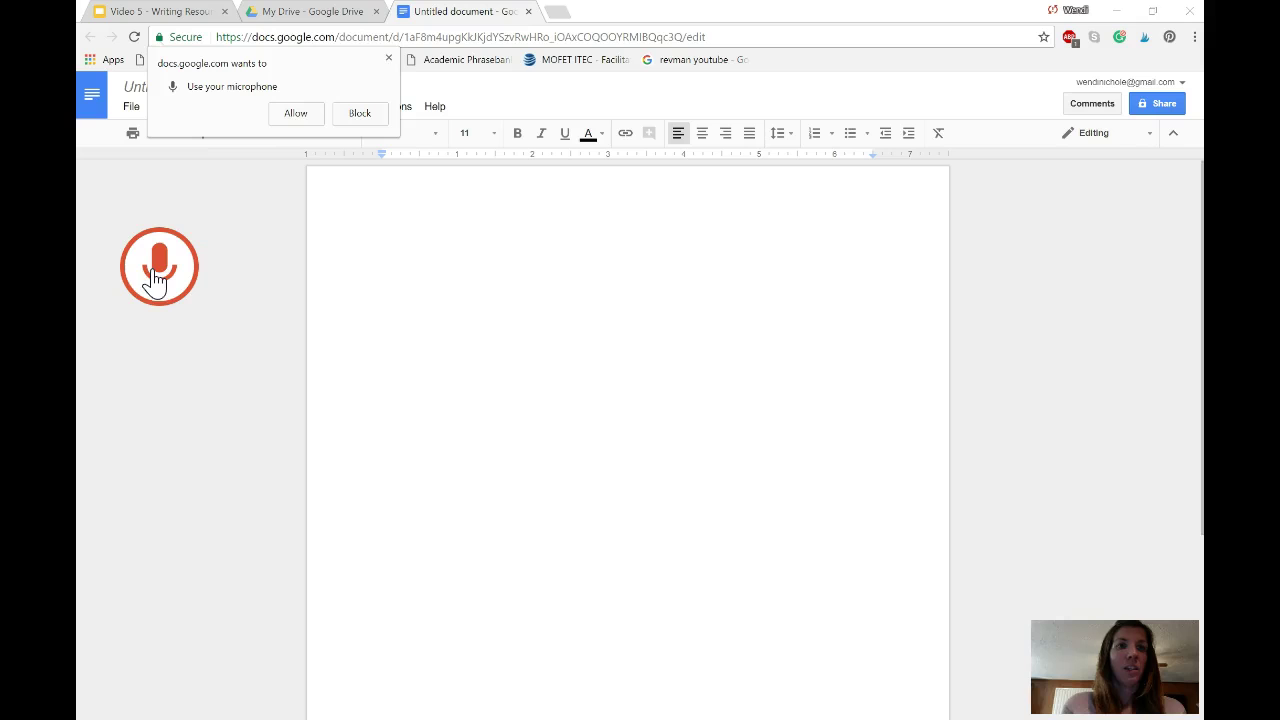
pyautogui.click(296, 114)
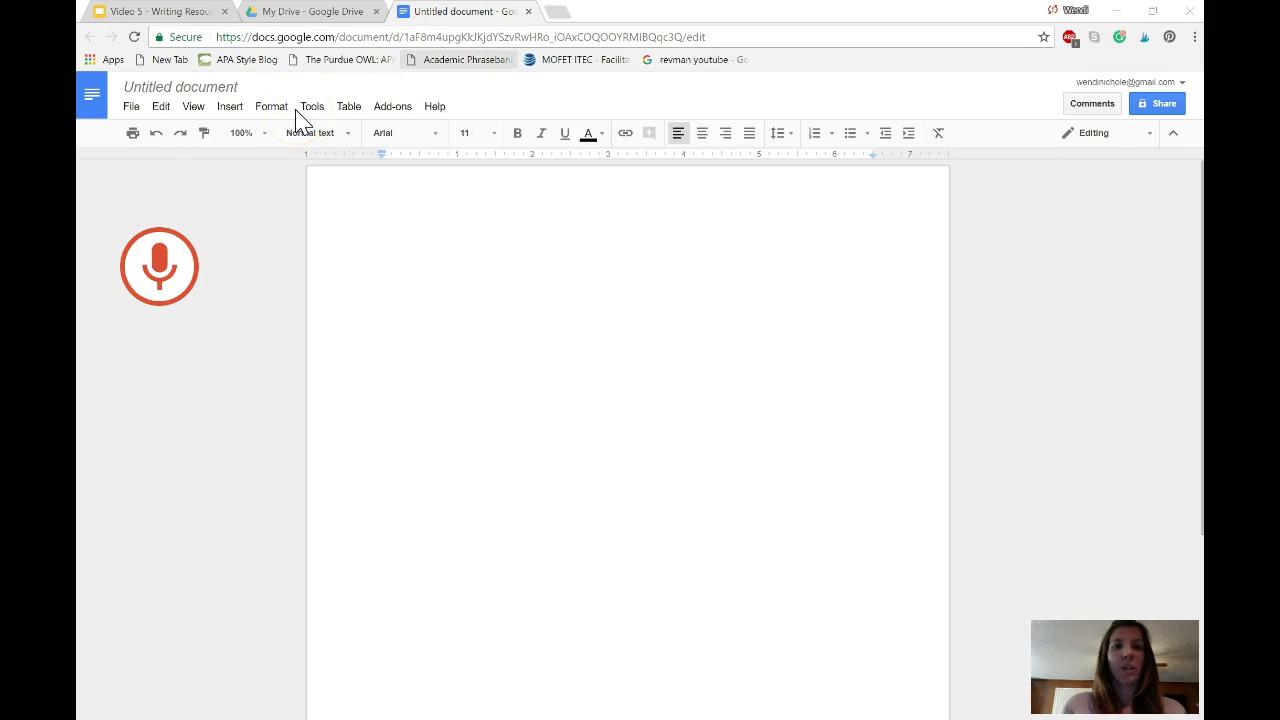
pyautogui.click(240, 267)
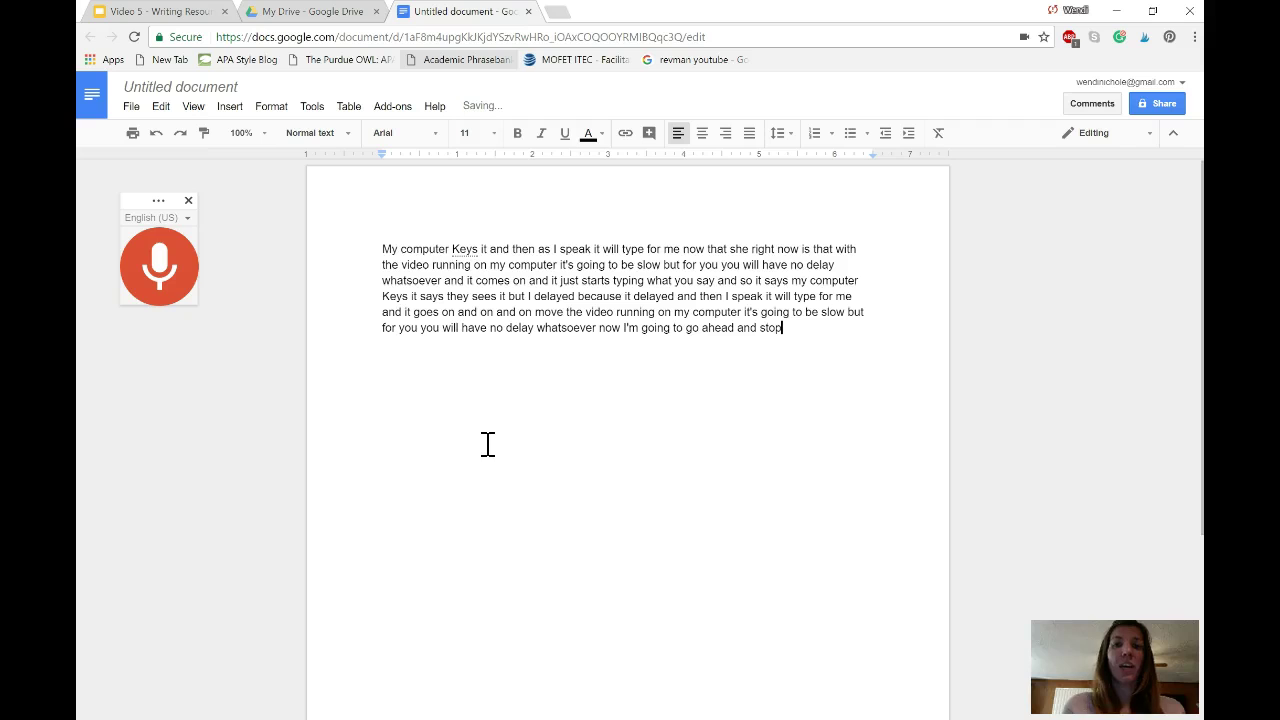
pyautogui.click(160, 275)
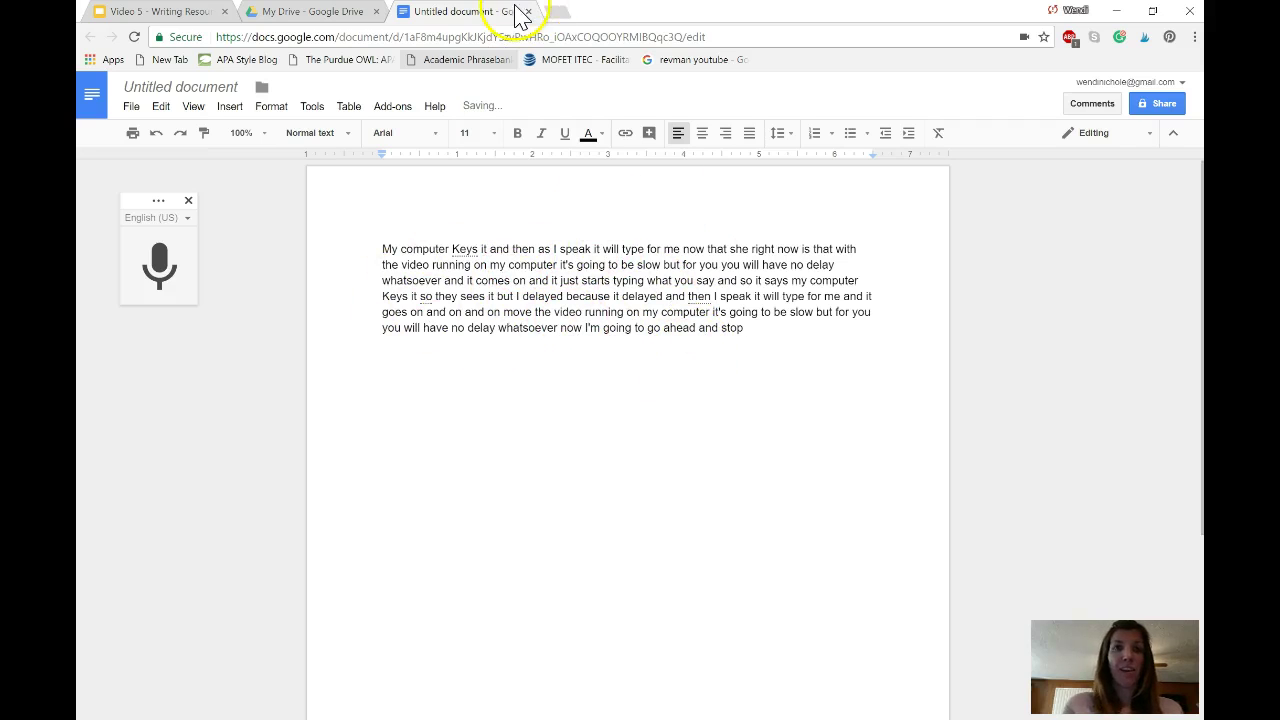
# Close the dictated document and the Google Drive page, and return to the Google Voice Typing slide
pyautogui.click(529, 12)
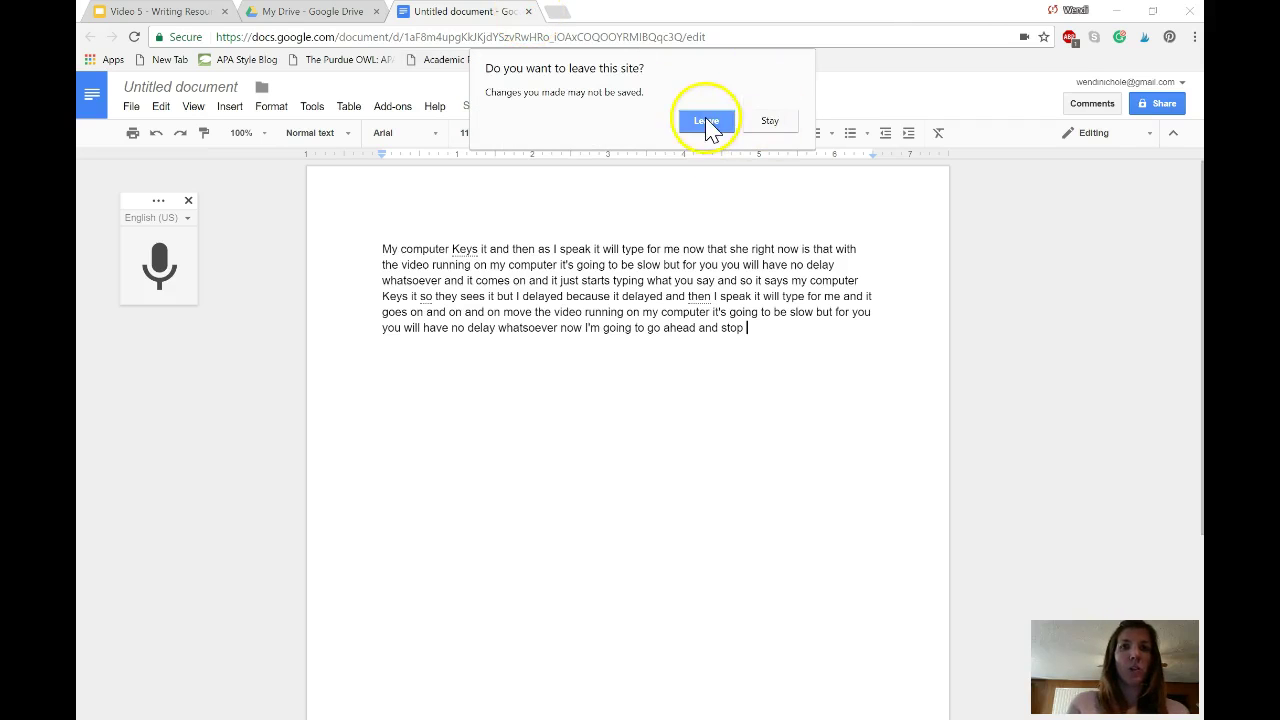
pyautogui.press('Escape')
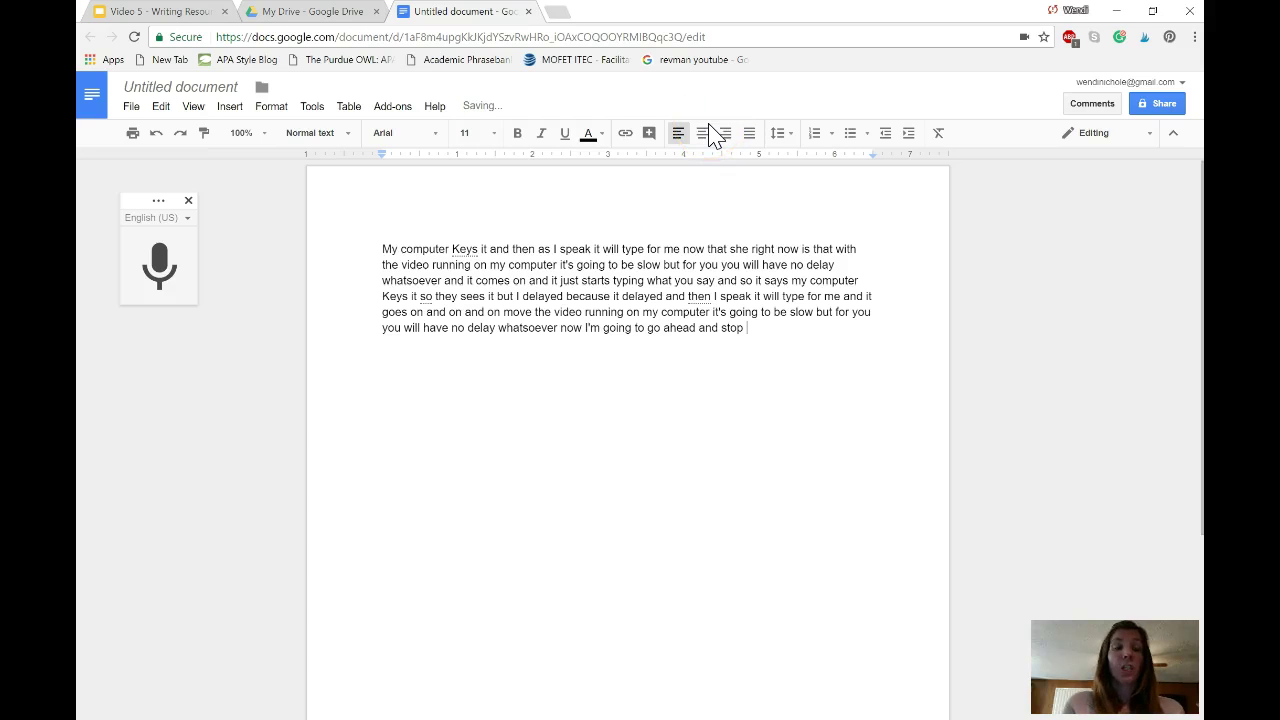
pyautogui.hotkey('ctrl', 'w')
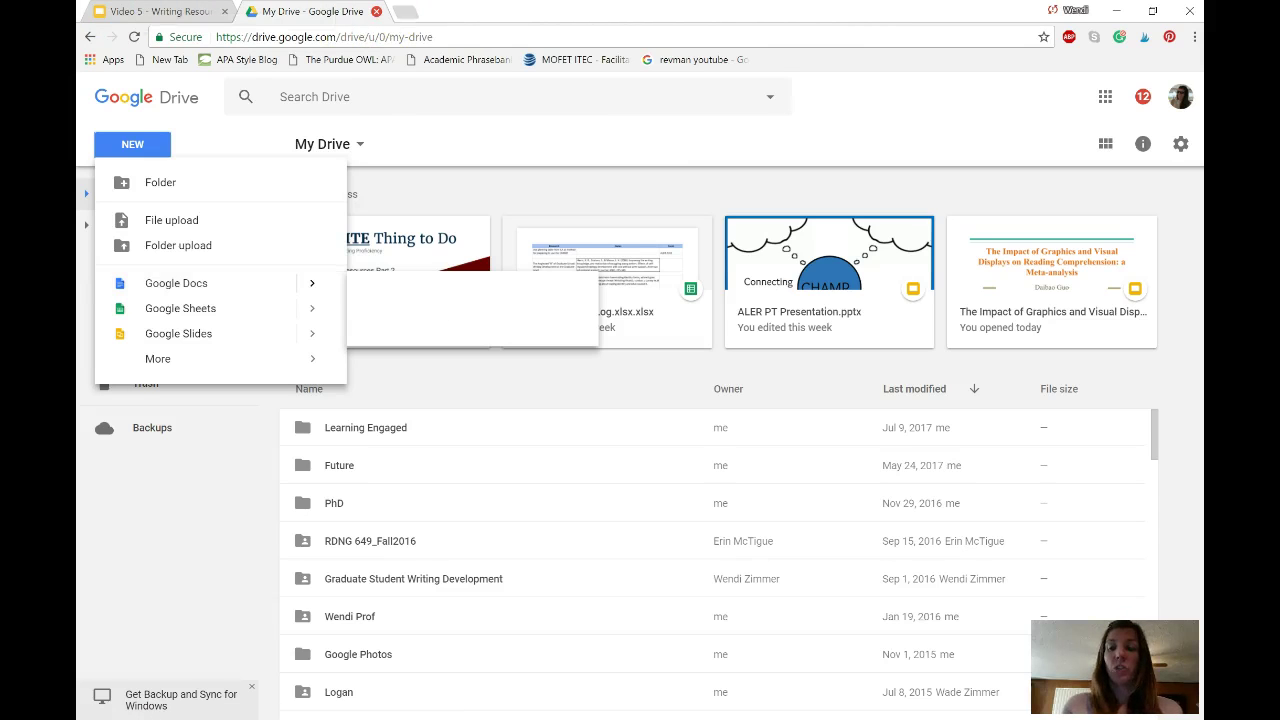
pyautogui.click(376, 11)
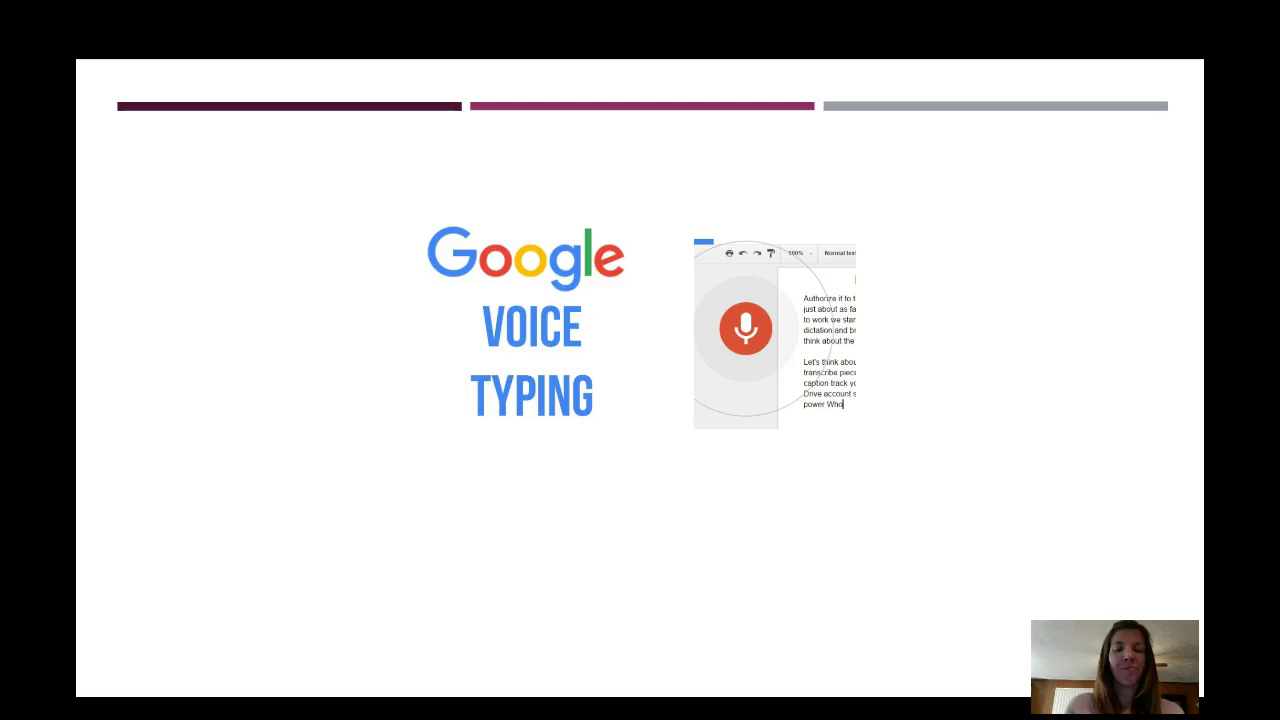
# Continue from the slideshow to coggle.it and log in to Coggle with the first listed Google account
pyautogui.press('Right')
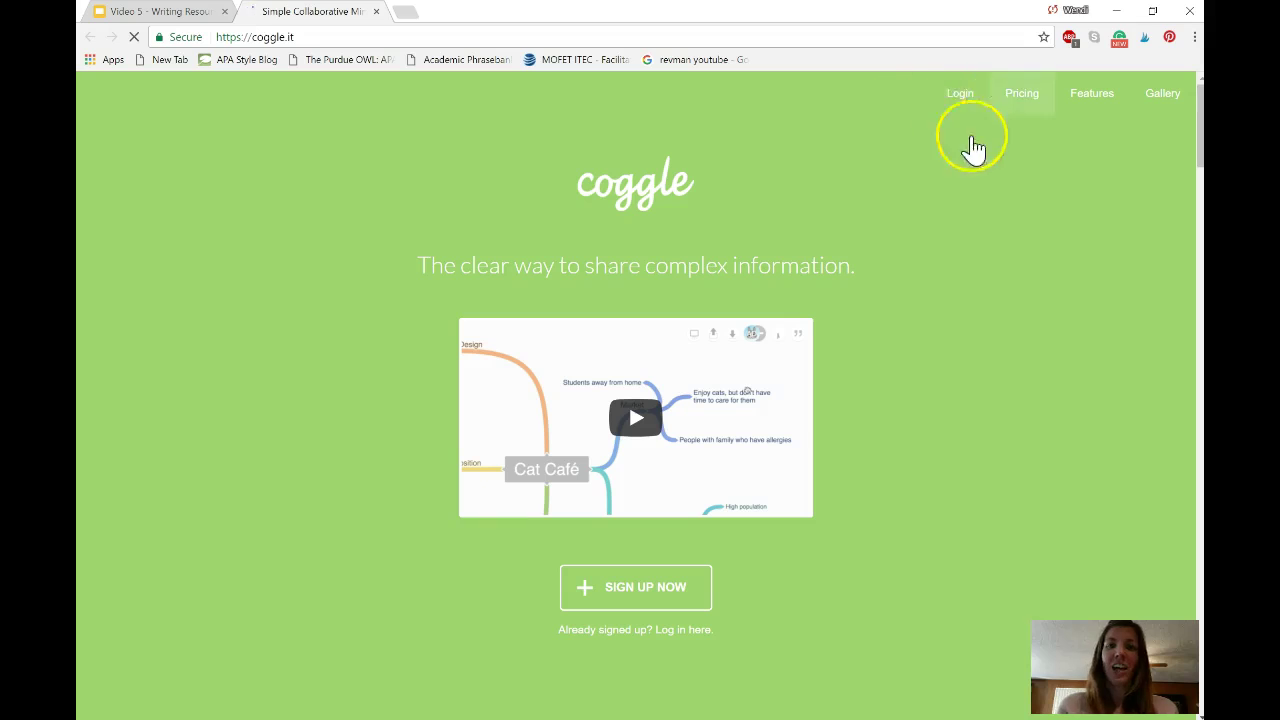
pyautogui.click(960, 96)
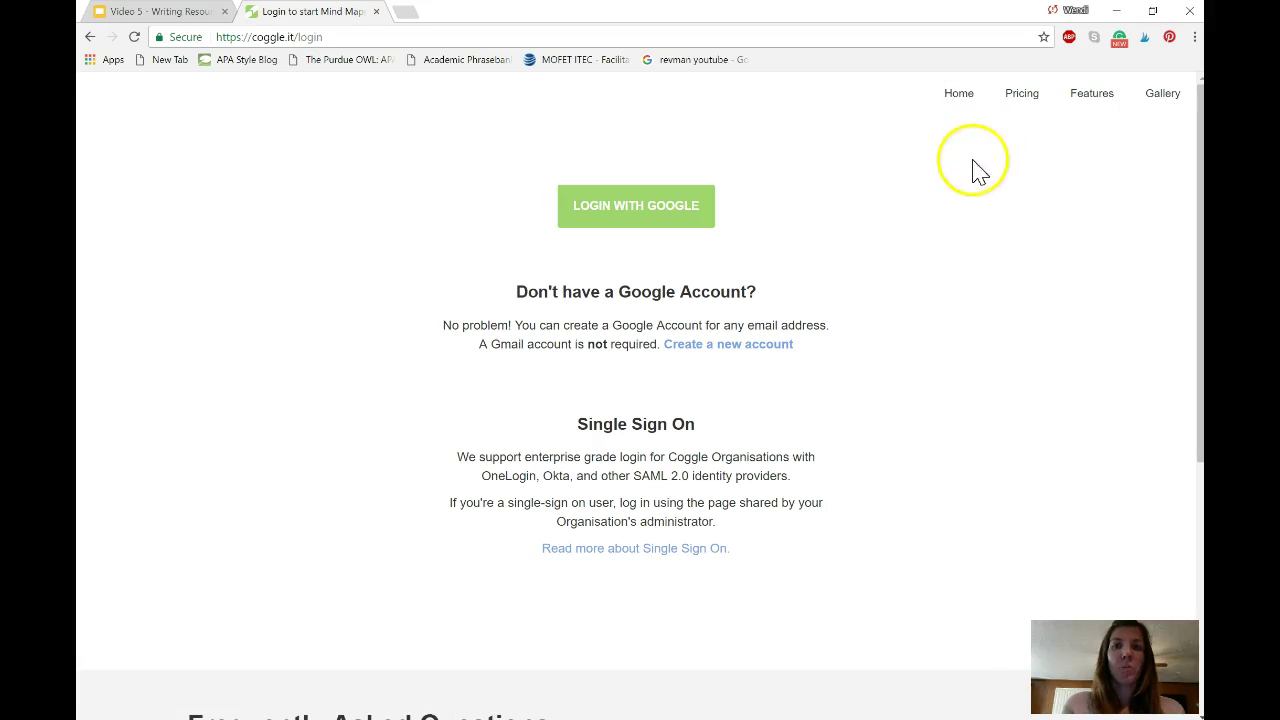
pyautogui.click(654, 215)
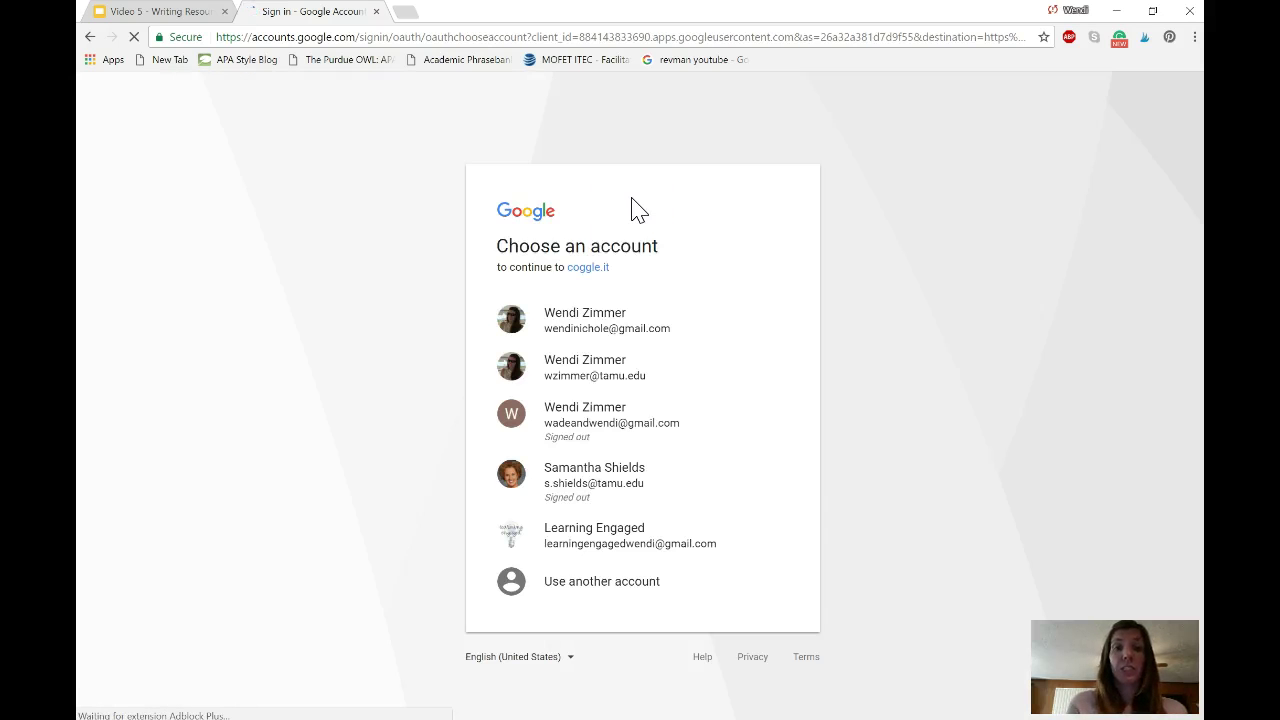
pyautogui.click(590, 330)
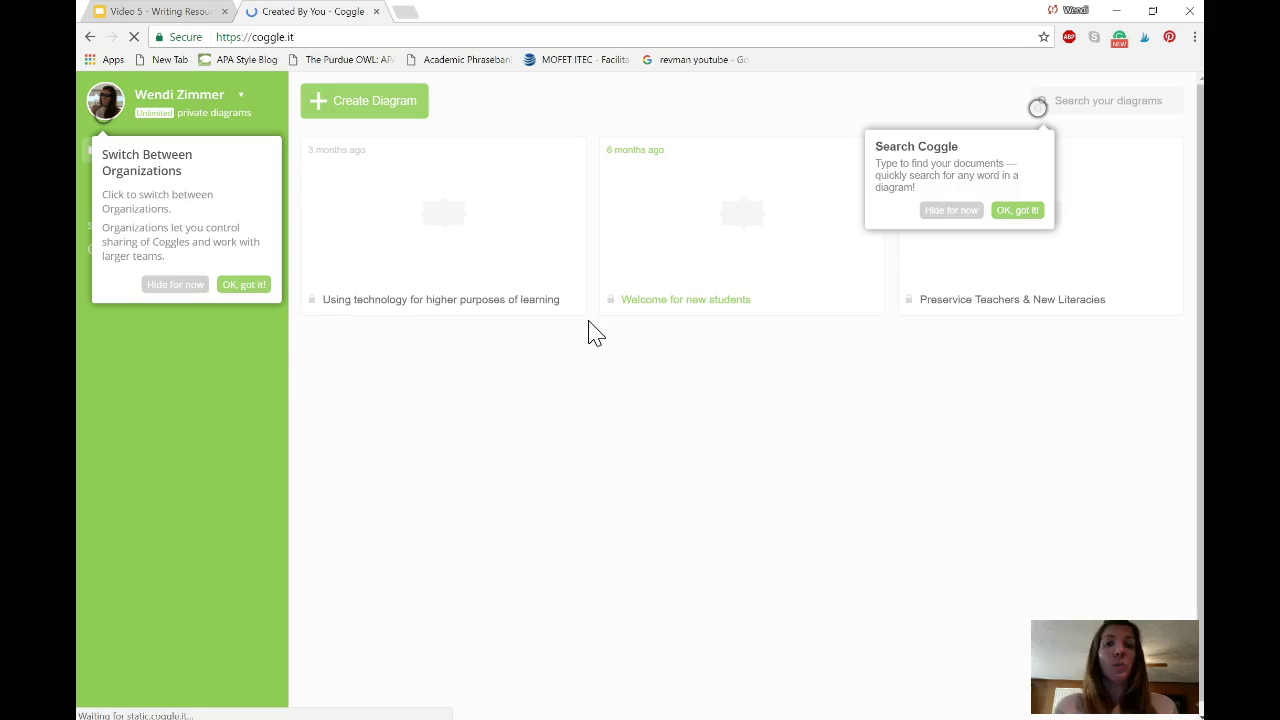
# Create a new Coggle diagram with "Technology Integration" as its central topic
pyautogui.moveTo(389, 237)
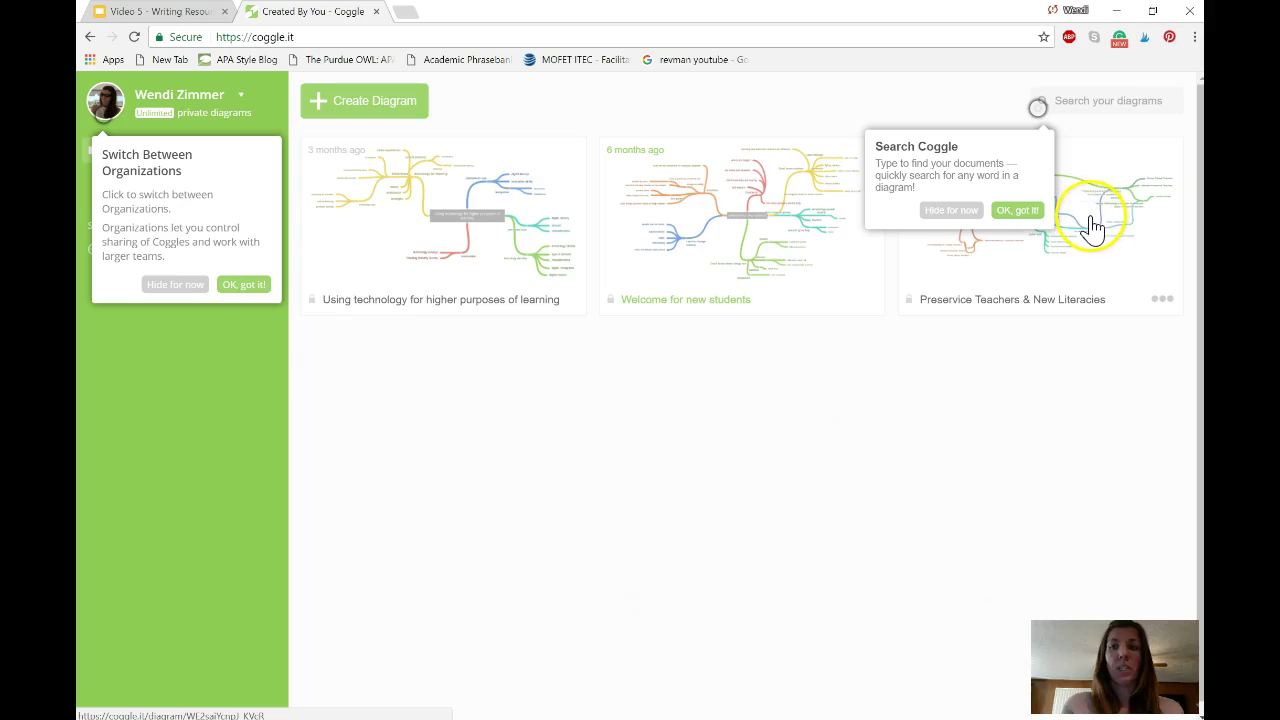
pyautogui.click(370, 110)
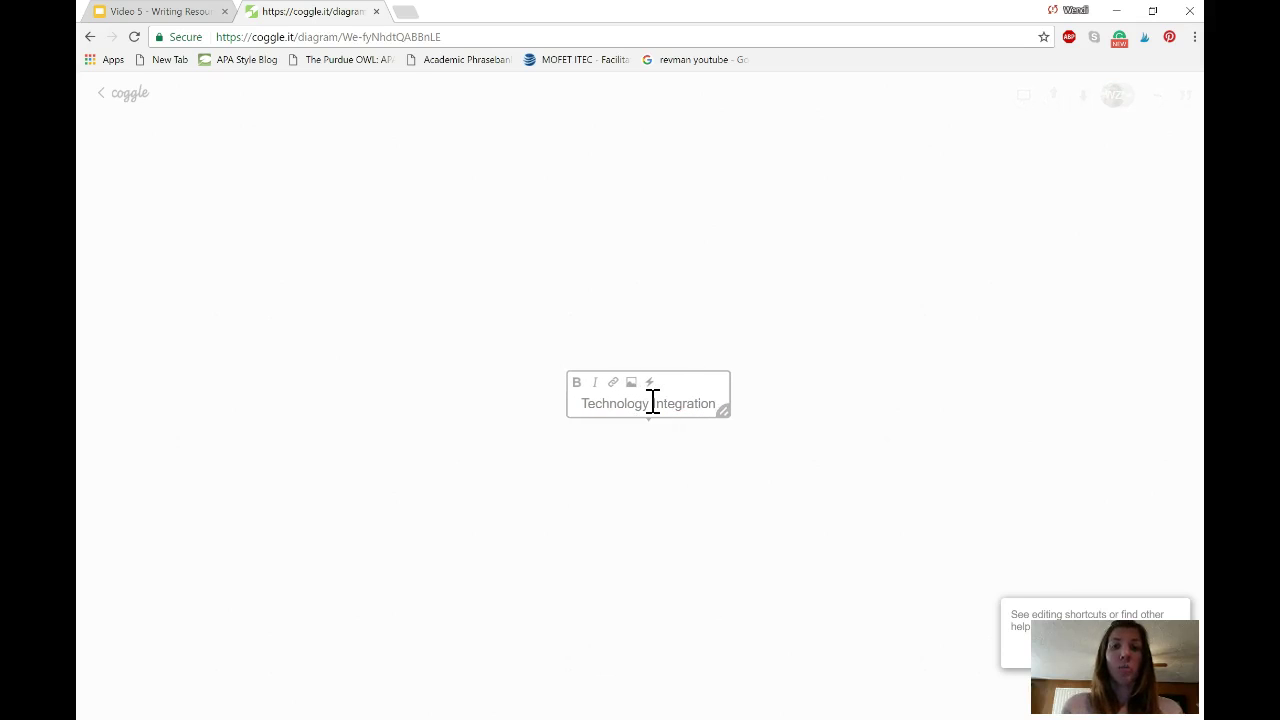
pyautogui.click(646, 451)
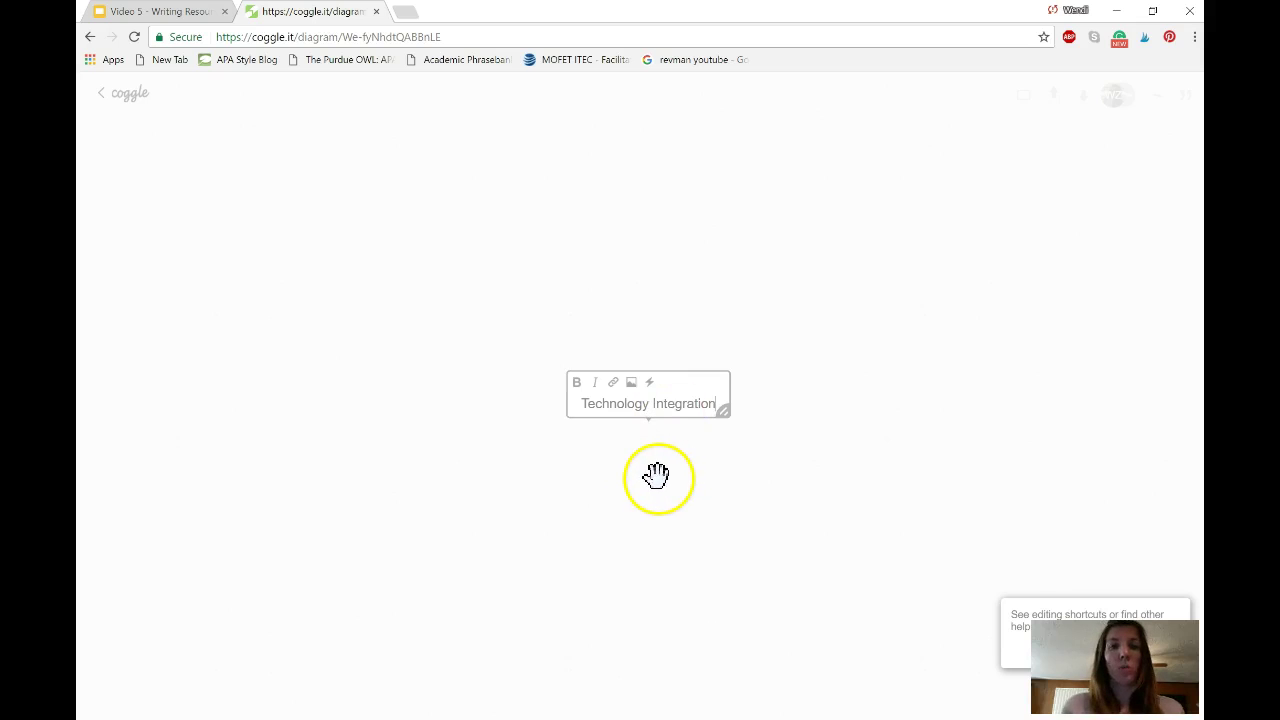
pyautogui.click(686, 451)
# Add two branches to the Technology Integration topic: "teacher use" above it and "student use" to its right
pyautogui.click(649, 390)
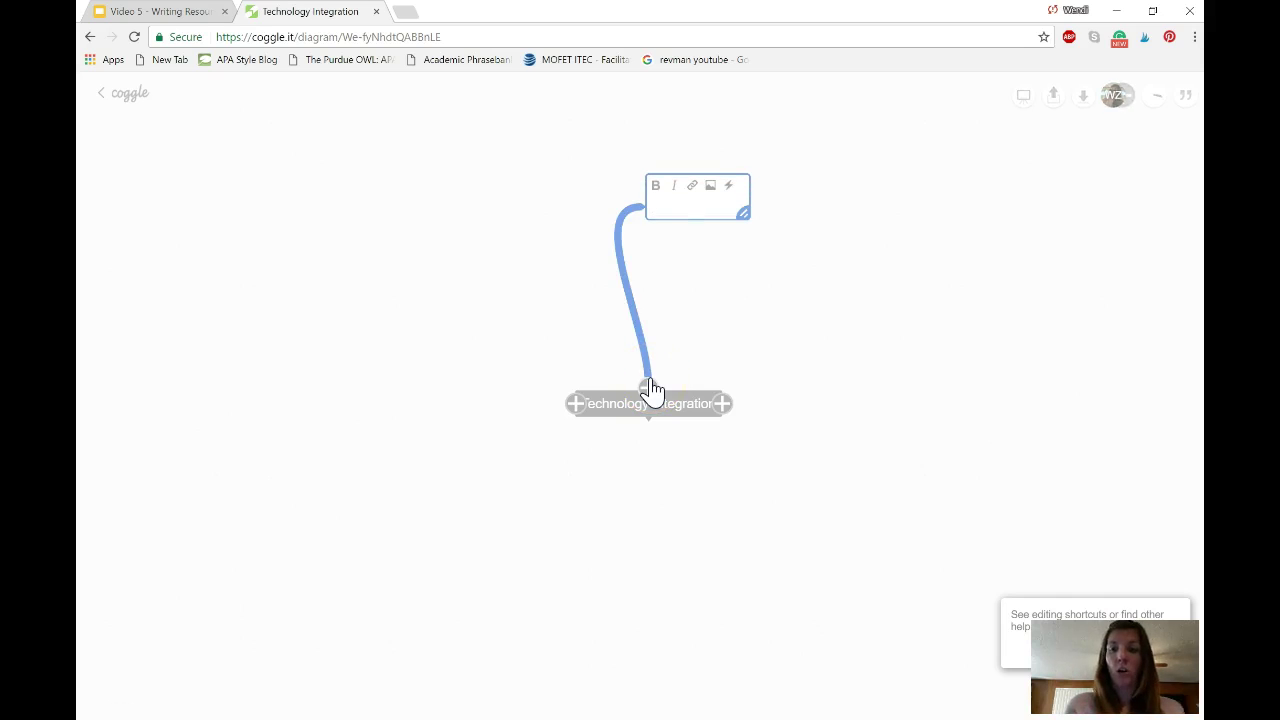
pyautogui.click(688, 234)
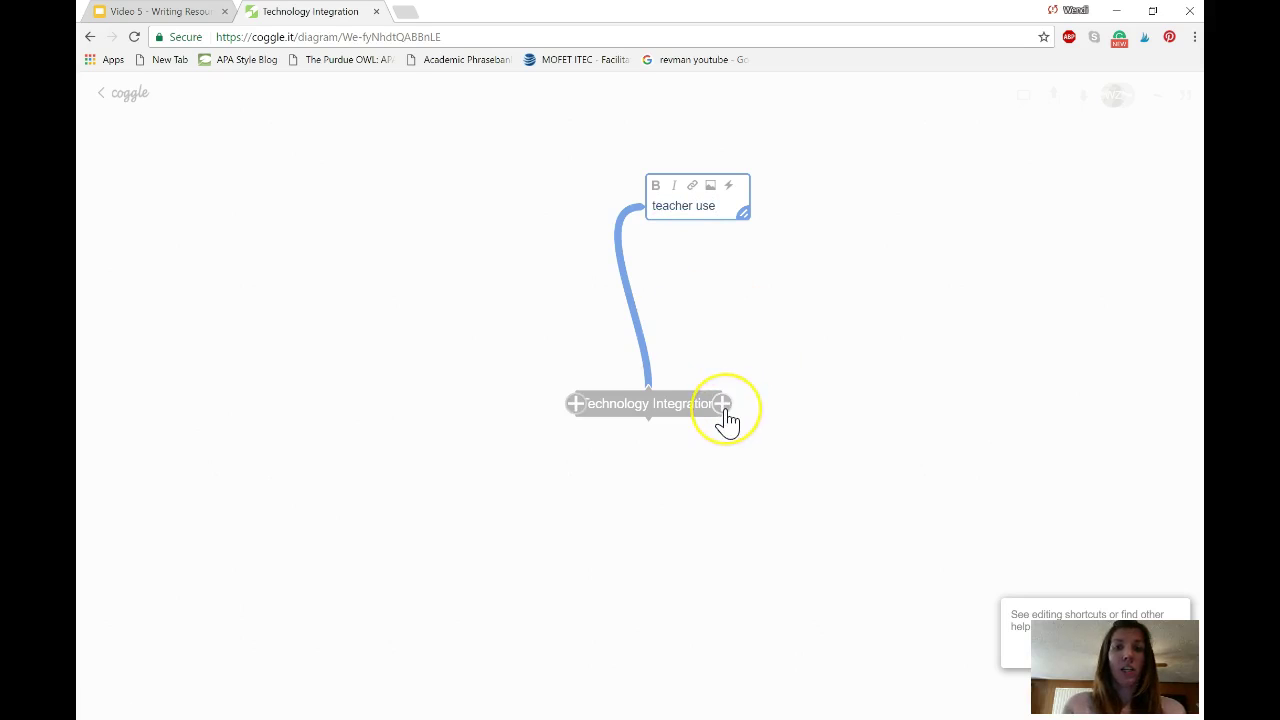
pyautogui.click(722, 404)
pyautogui.write('student use')
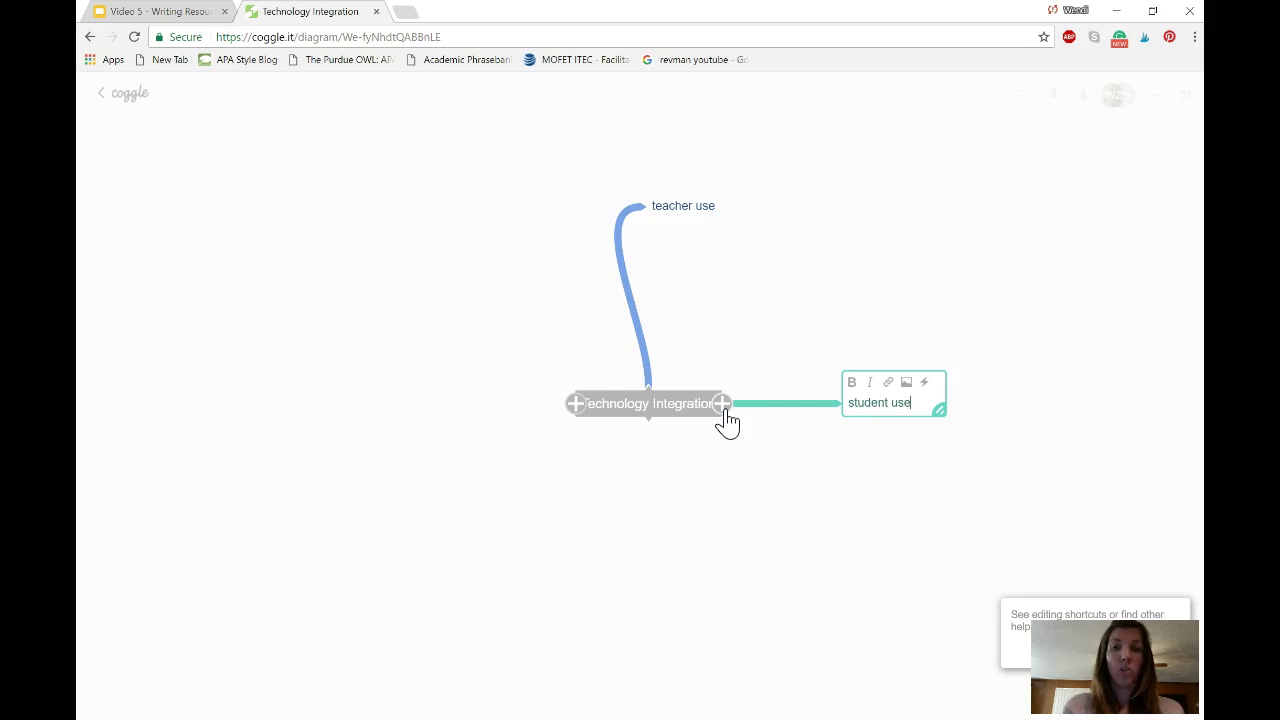
pyautogui.click(664, 420)
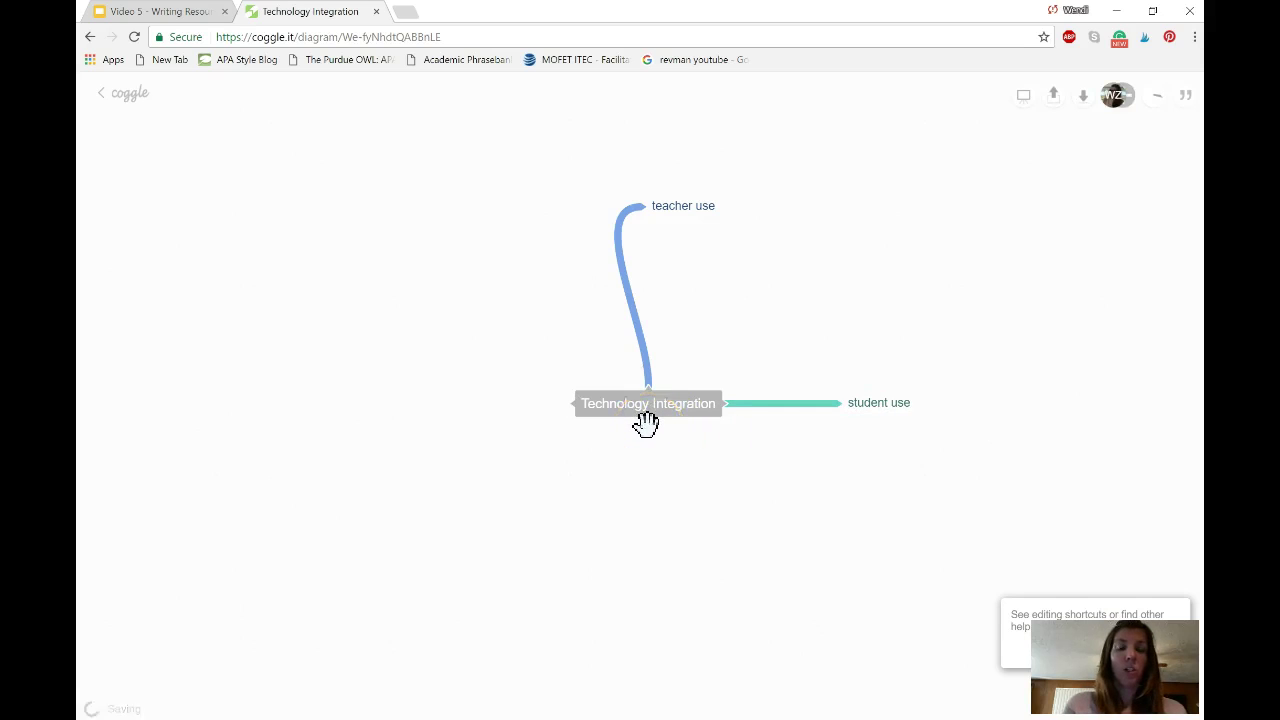
# Add a third branch labelled "theoretical background" below the Technology Integration topic
pyautogui.click(645, 423)
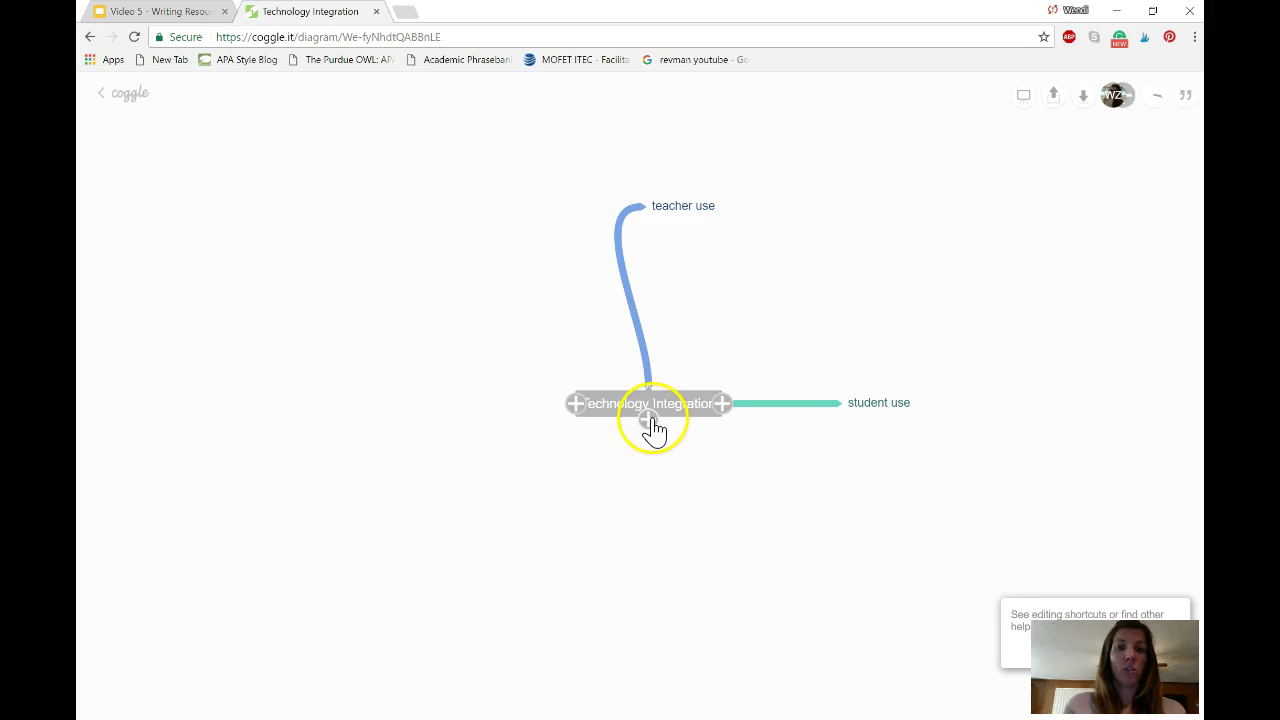
pyautogui.click(648, 418)
pyautogui.write('theoretical background')
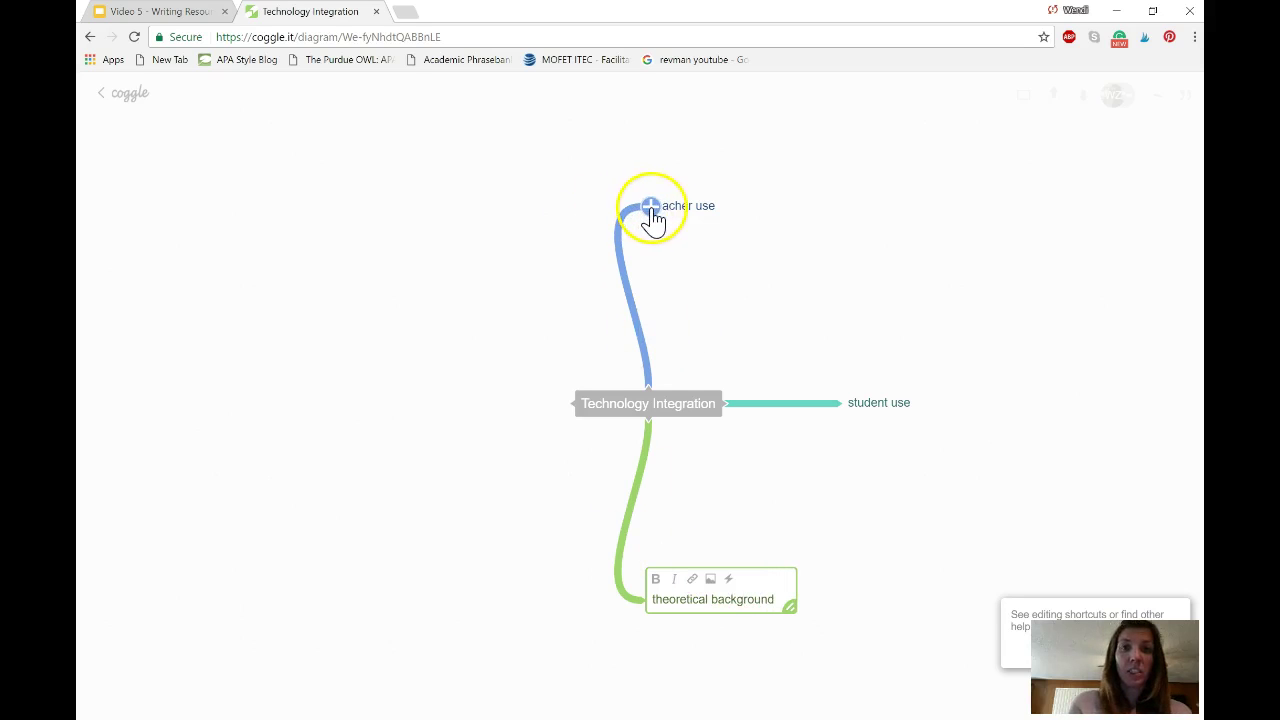
# Add three sub-branches to the teacher use branch: "lesson plans", "personal lives" and "professional development"
pyautogui.click(651, 208)
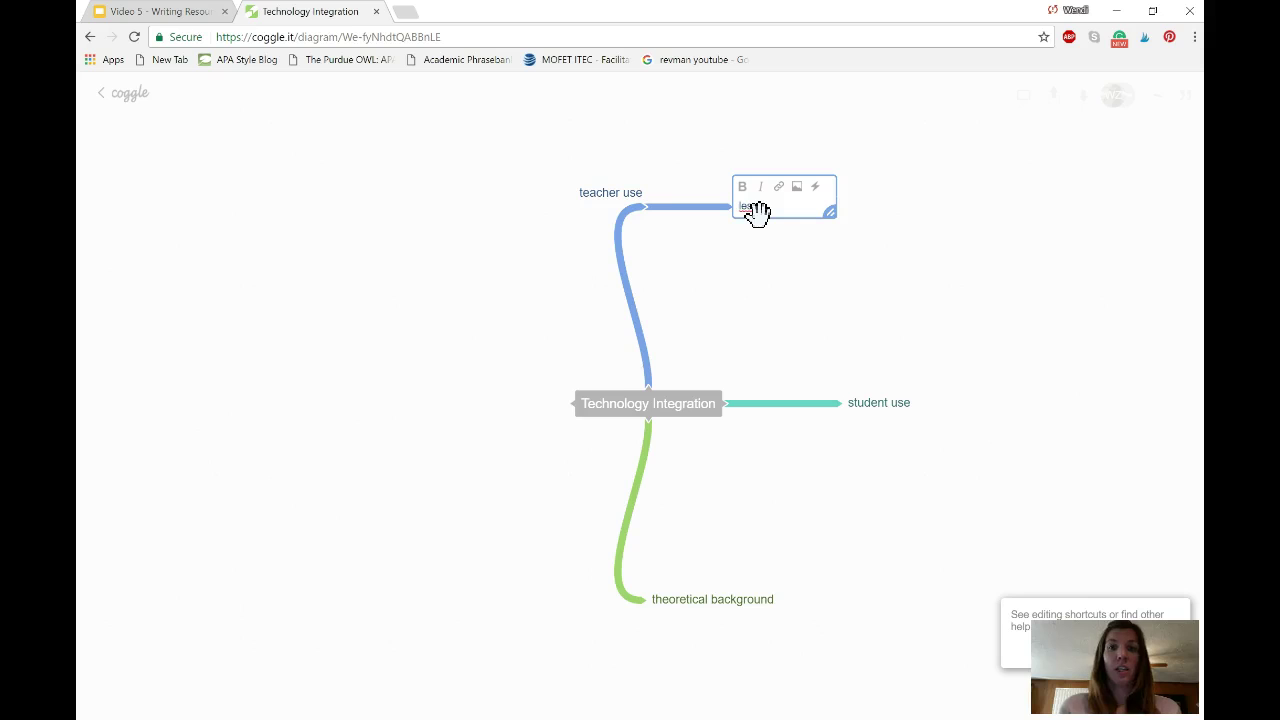
pyautogui.click(651, 207)
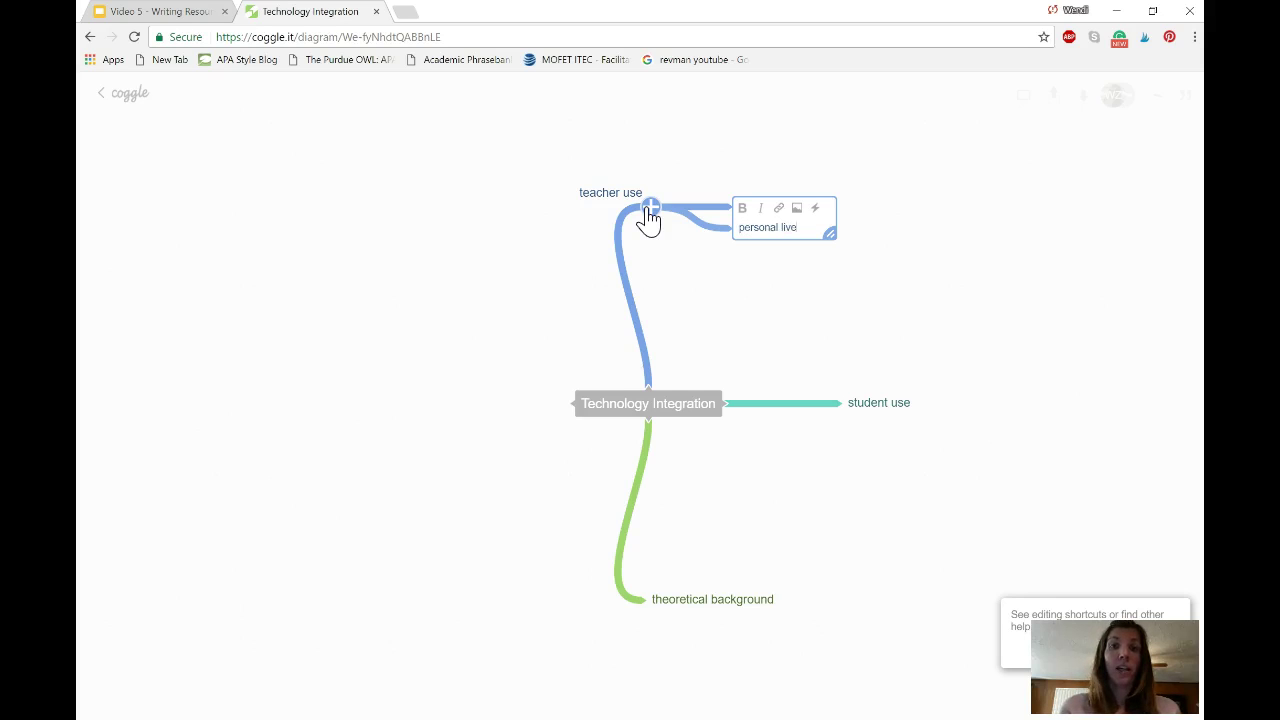
pyautogui.click(650, 208)
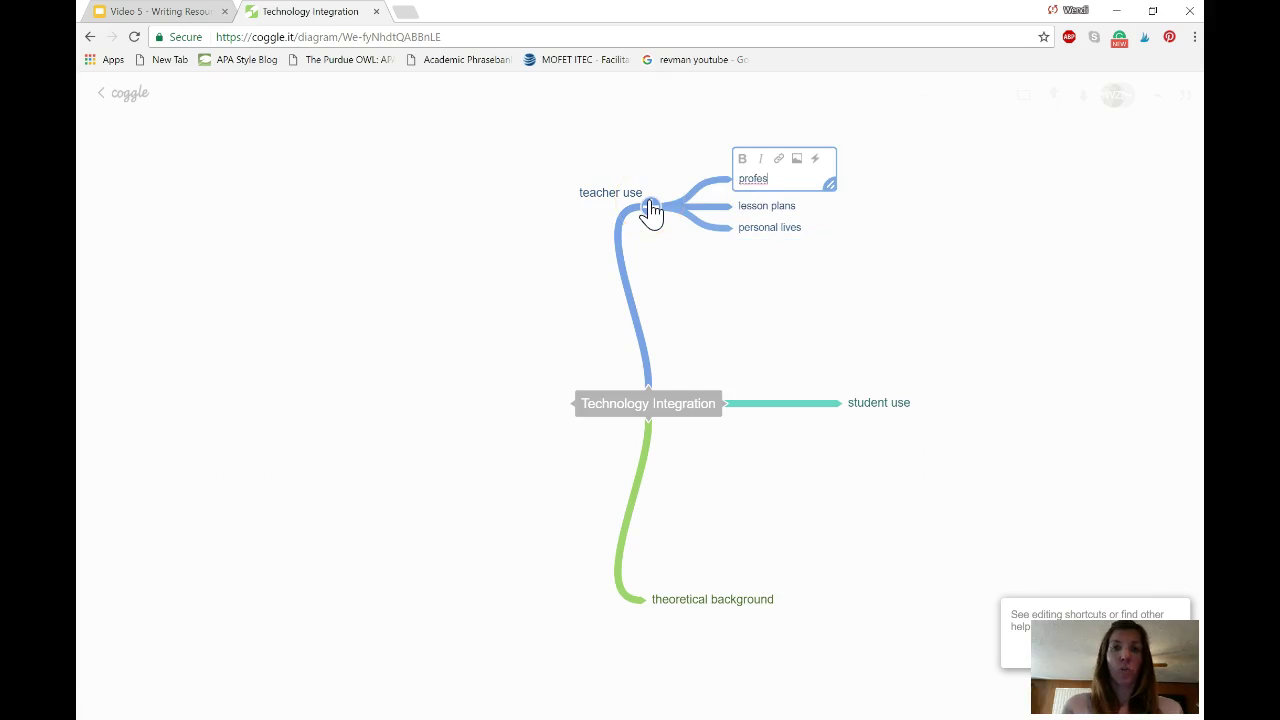
pyautogui.write('professional develop')
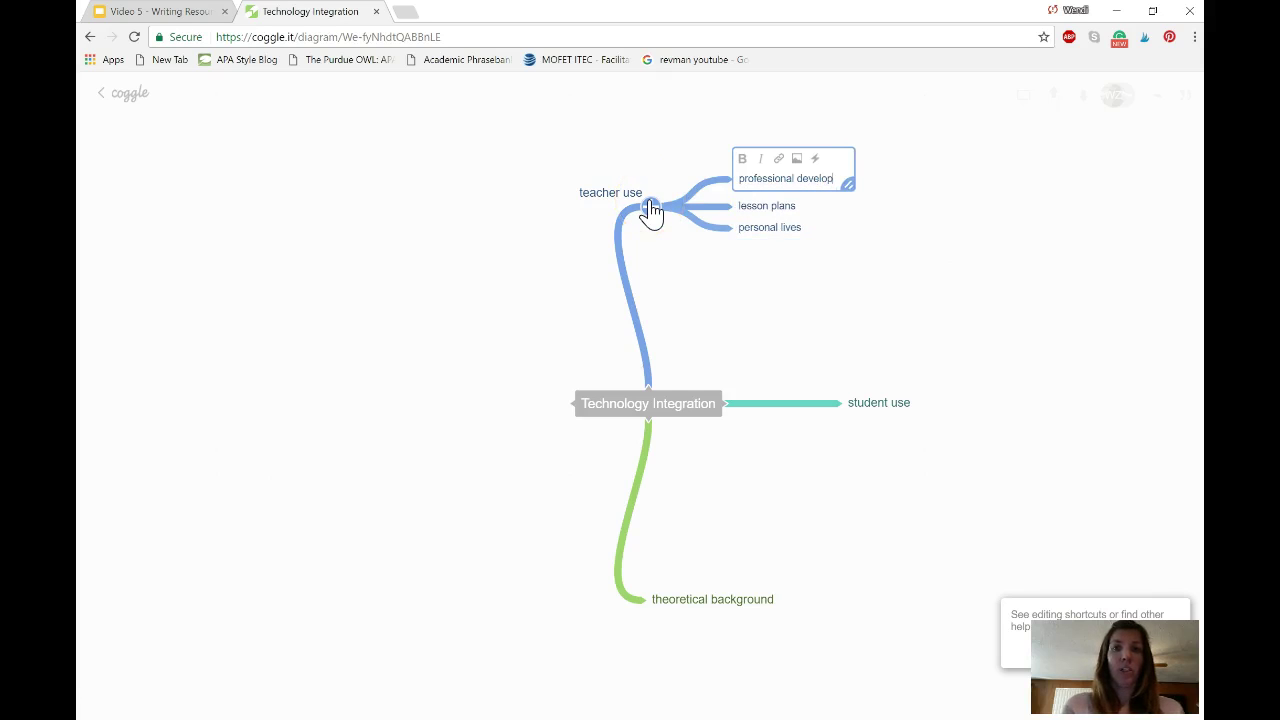
pyautogui.write('ment')
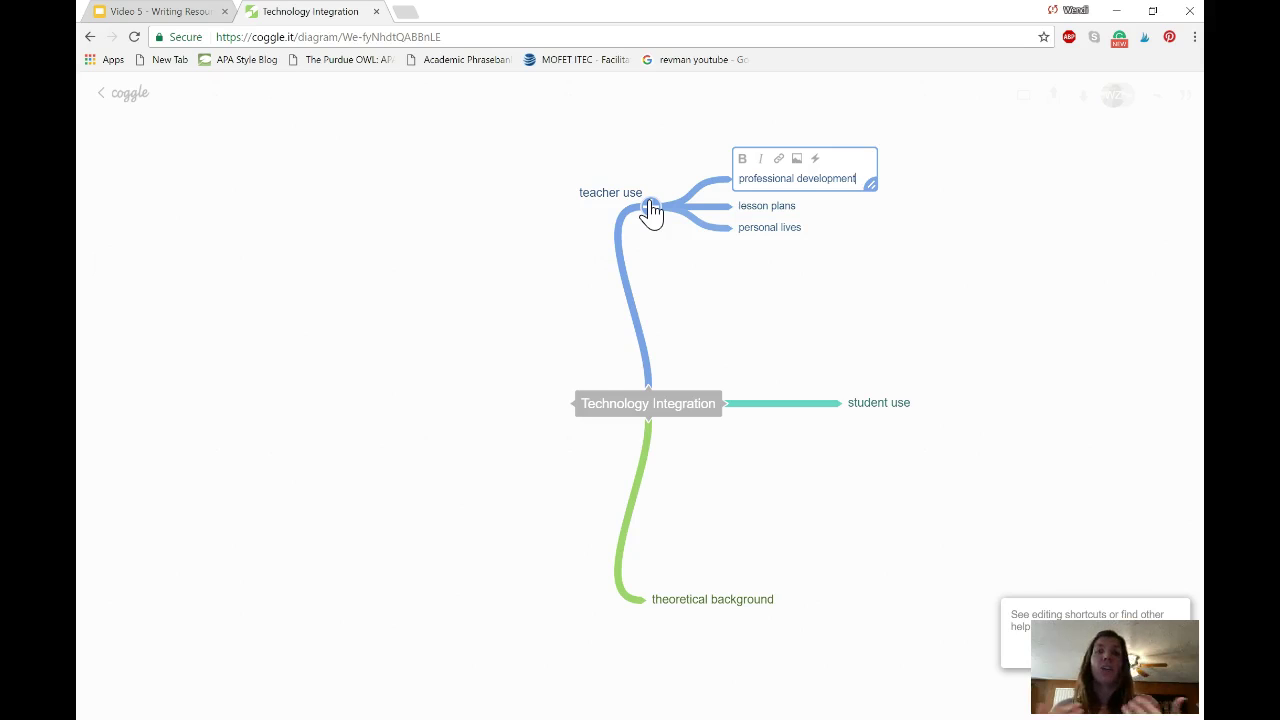
pyautogui.click(797, 160)
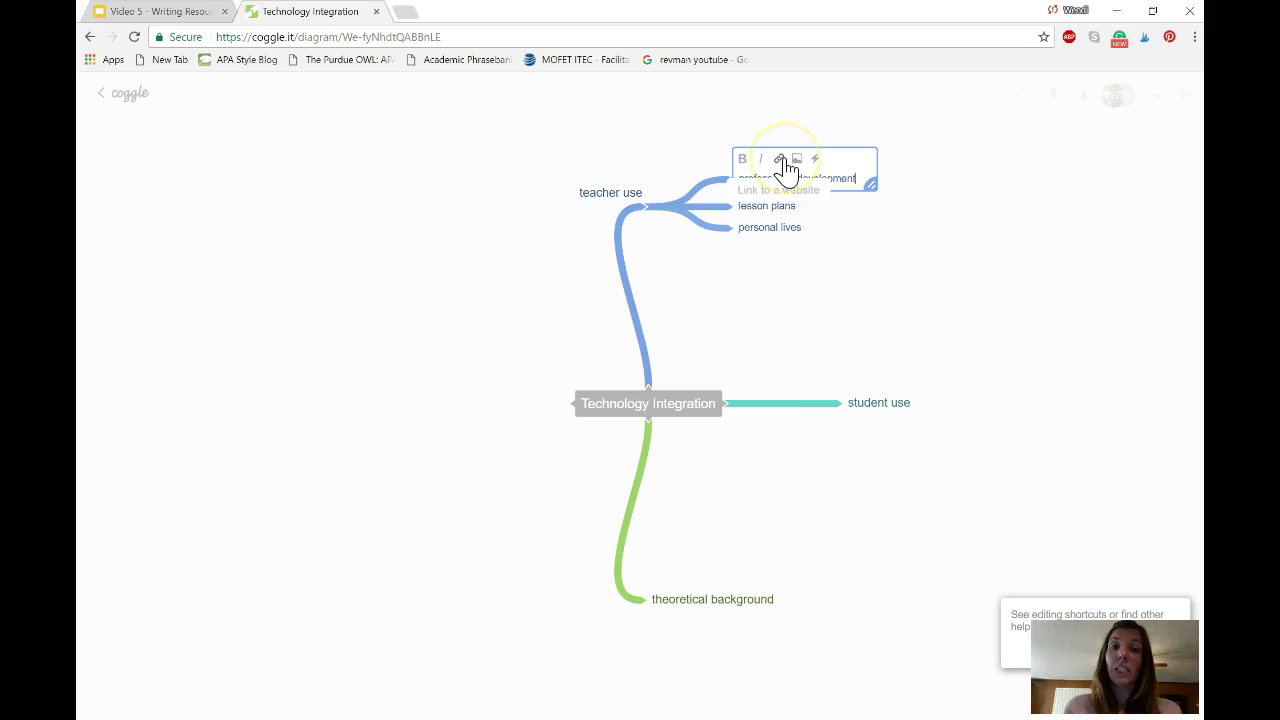
# Move the teacher use branch with its sub-branches to the left of the Technology Integration topic
pyautogui.moveTo(637, 220)
pyautogui.moveTo(637, 220); pyautogui.dragTo(389, 409)
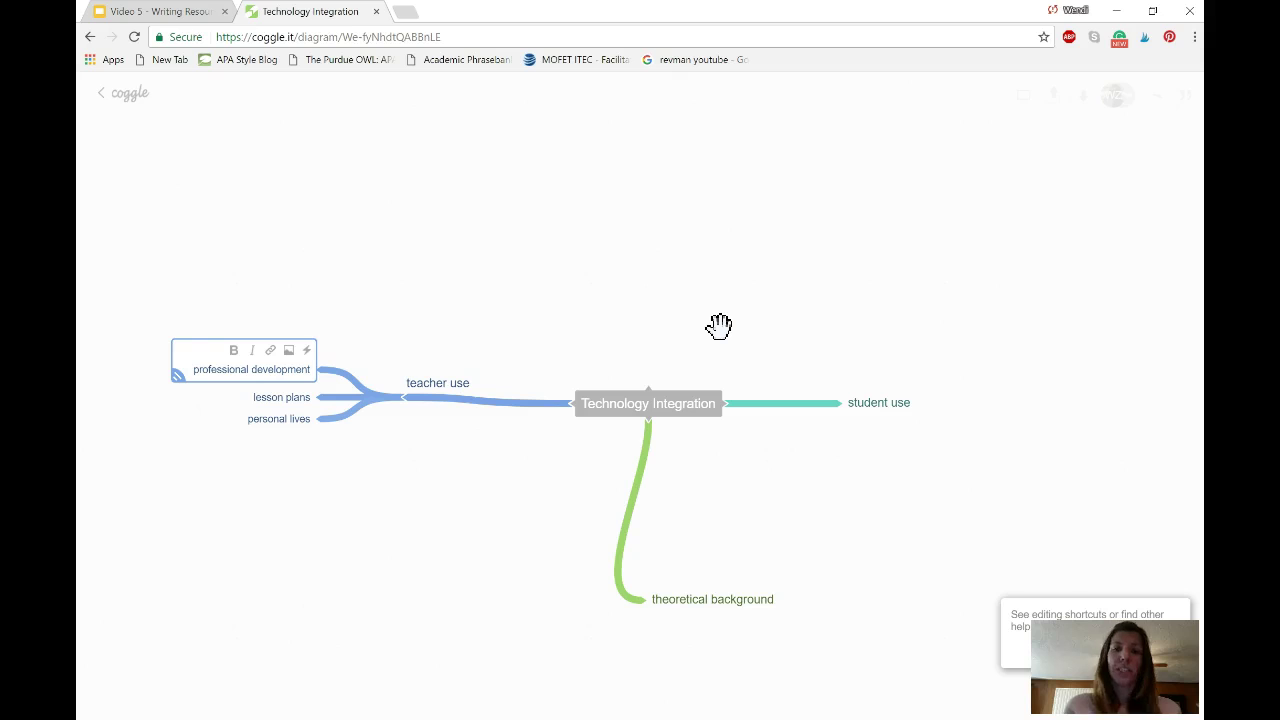
pyautogui.click(474, 257)
# Close the Coggle diagram, advance the slideshow to the Academic Phrases slide and open its Manchester Phrasebook link
pyautogui.click(375, 35)
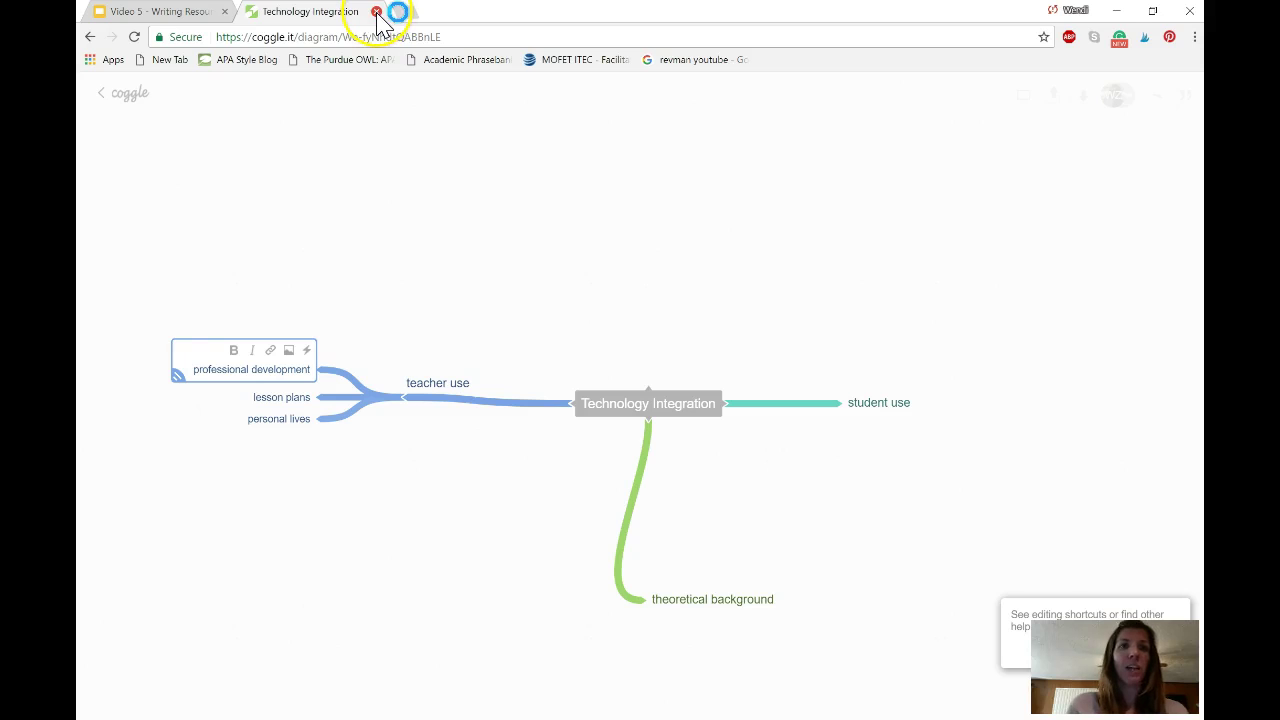
pyautogui.click(377, 12)
pyautogui.click(636, 168)
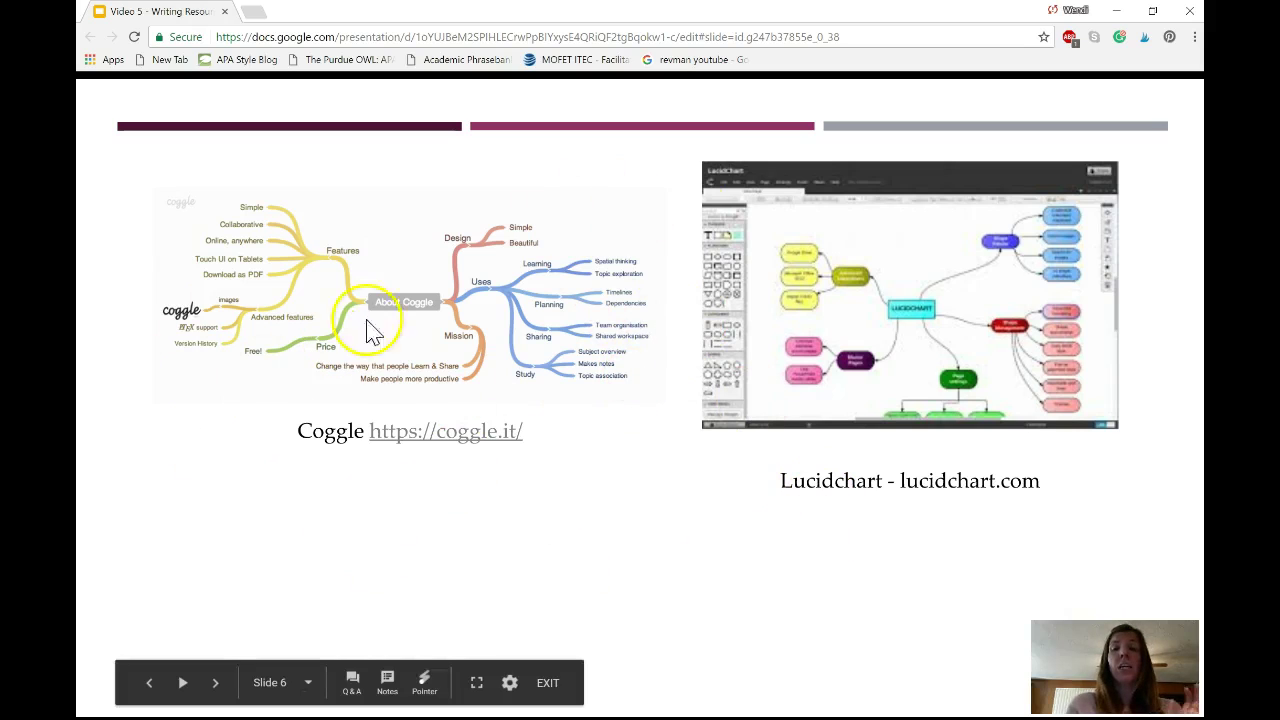
pyautogui.click(723, 546)
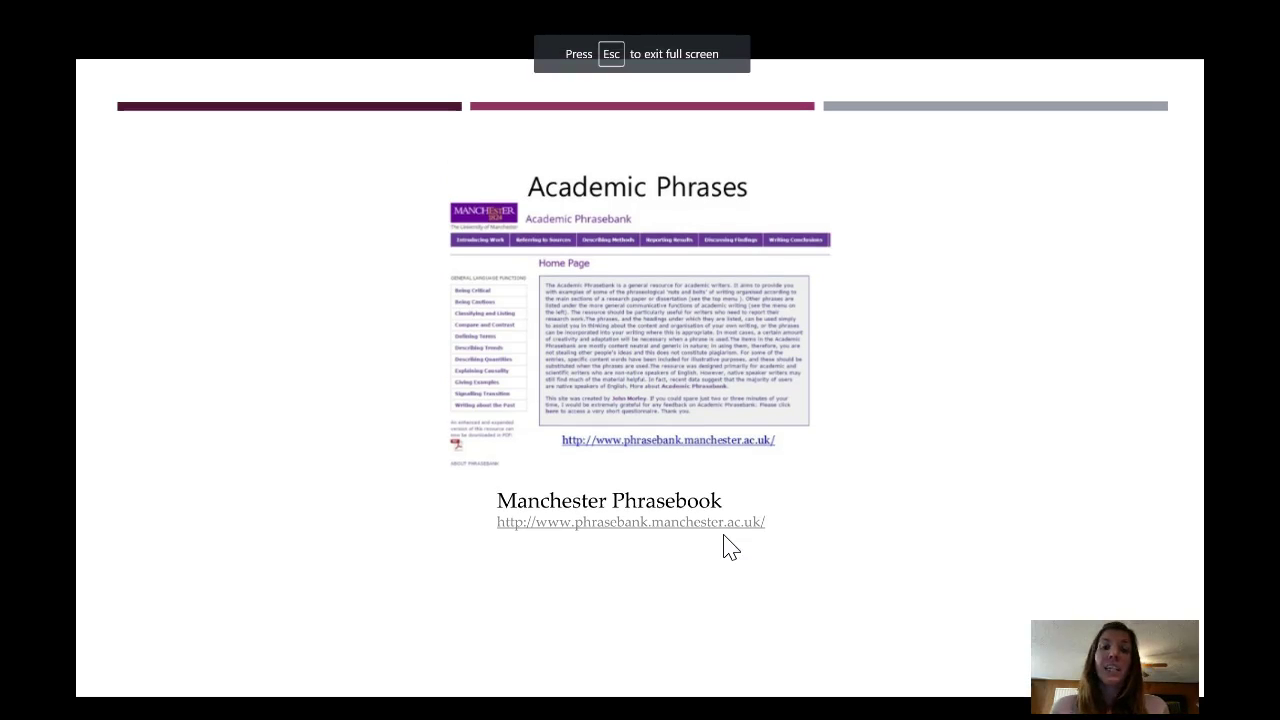
pyautogui.click(729, 525)
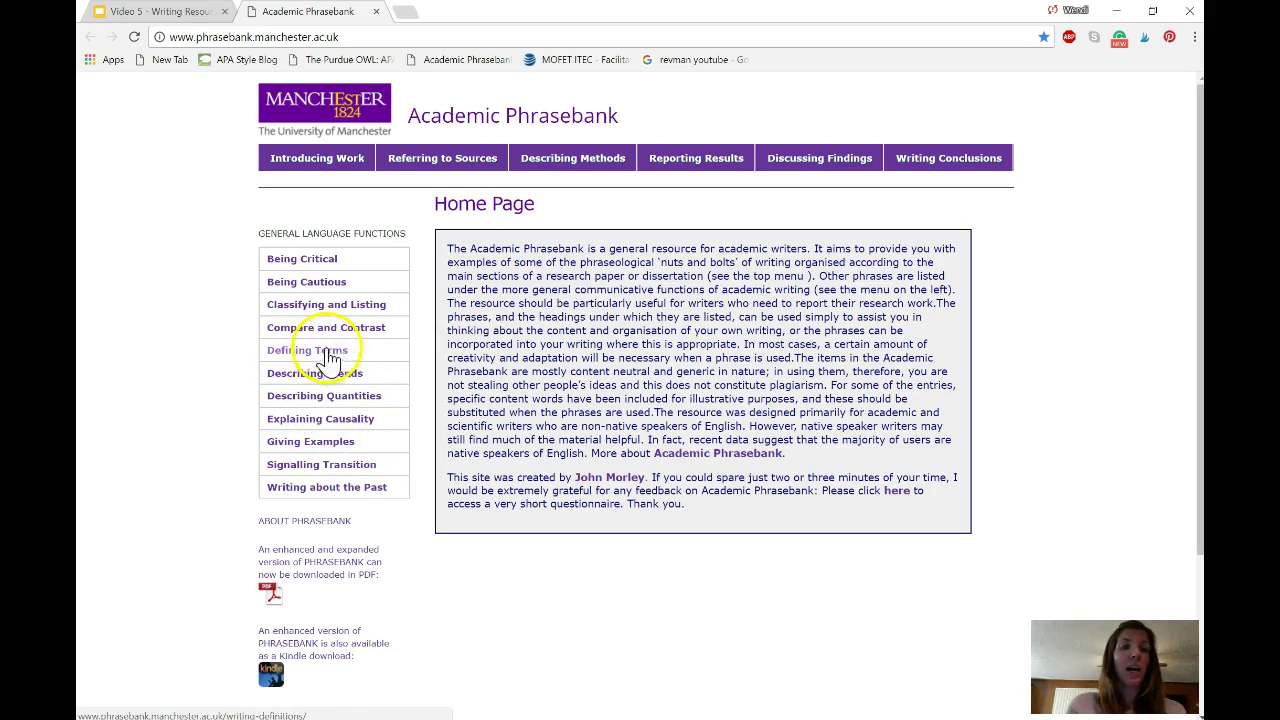
# Open the Signalling Transition page of the Academic Phrasebank and read through its transition phrases
pyautogui.click(350, 477)
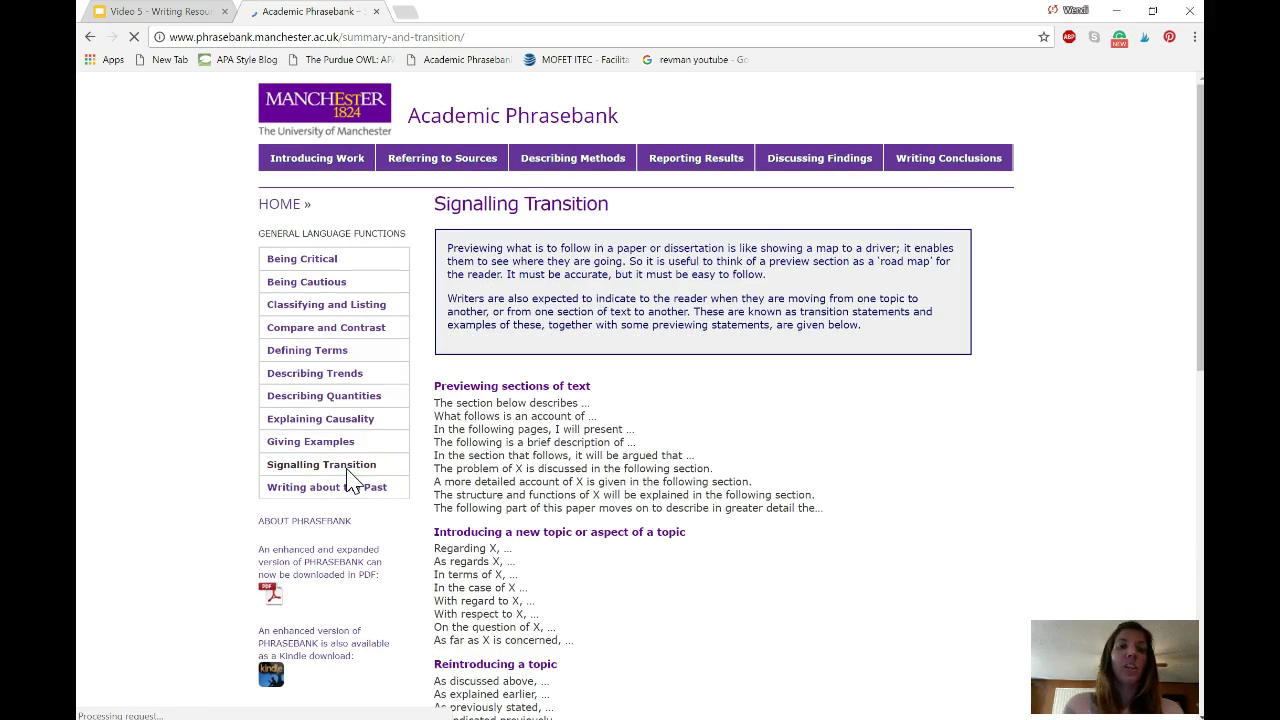
pyautogui.scroll(-2, 575, 440)
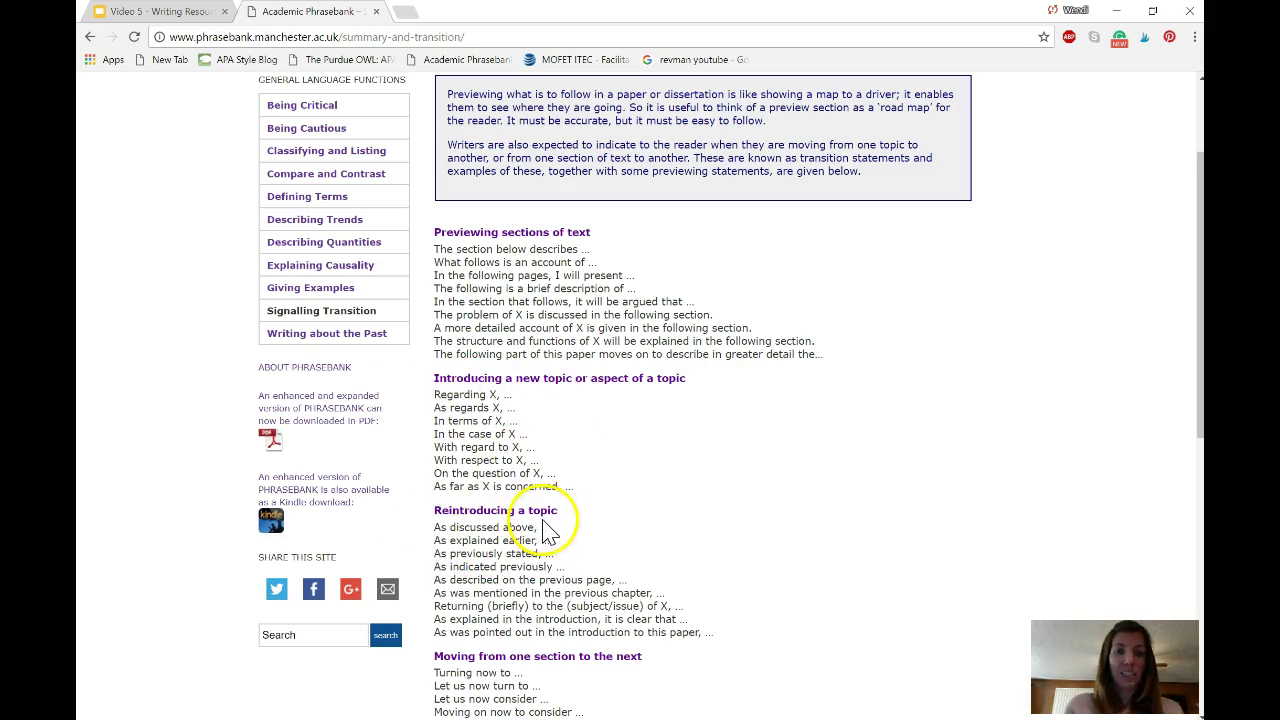
pyautogui.scroll(-3, 563, 432)
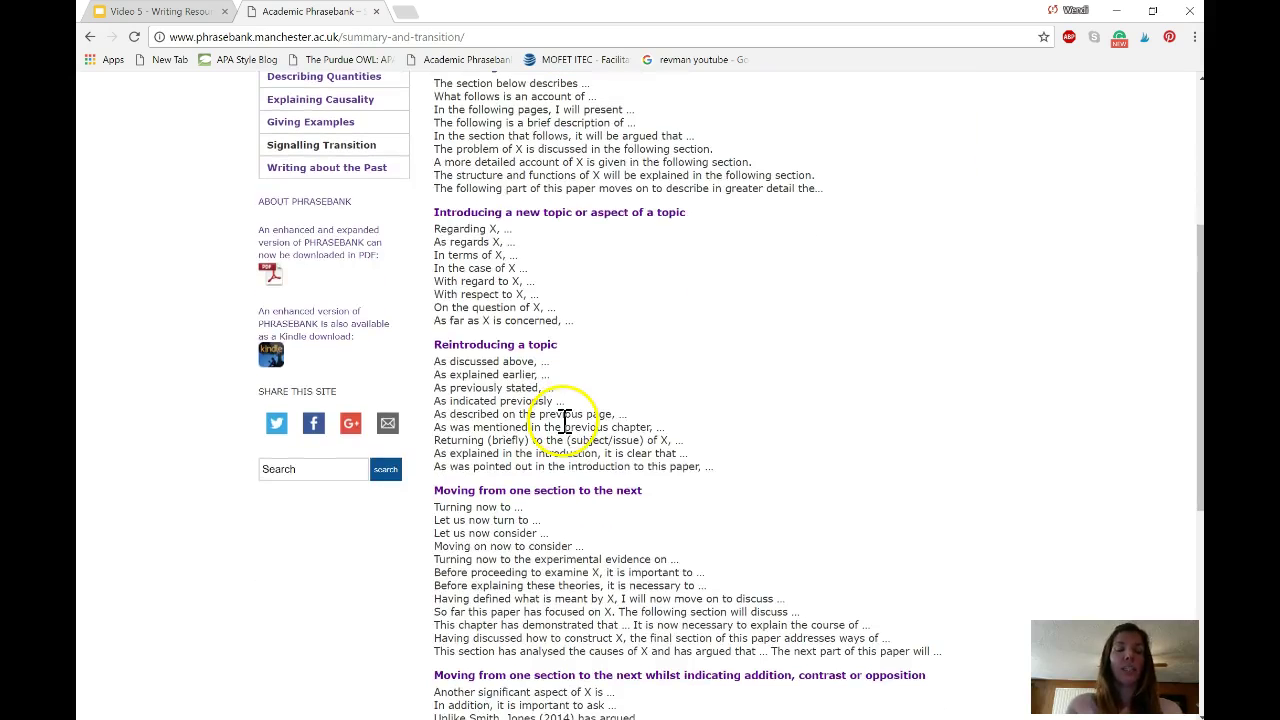
pyautogui.scroll(-1, 566, 426)
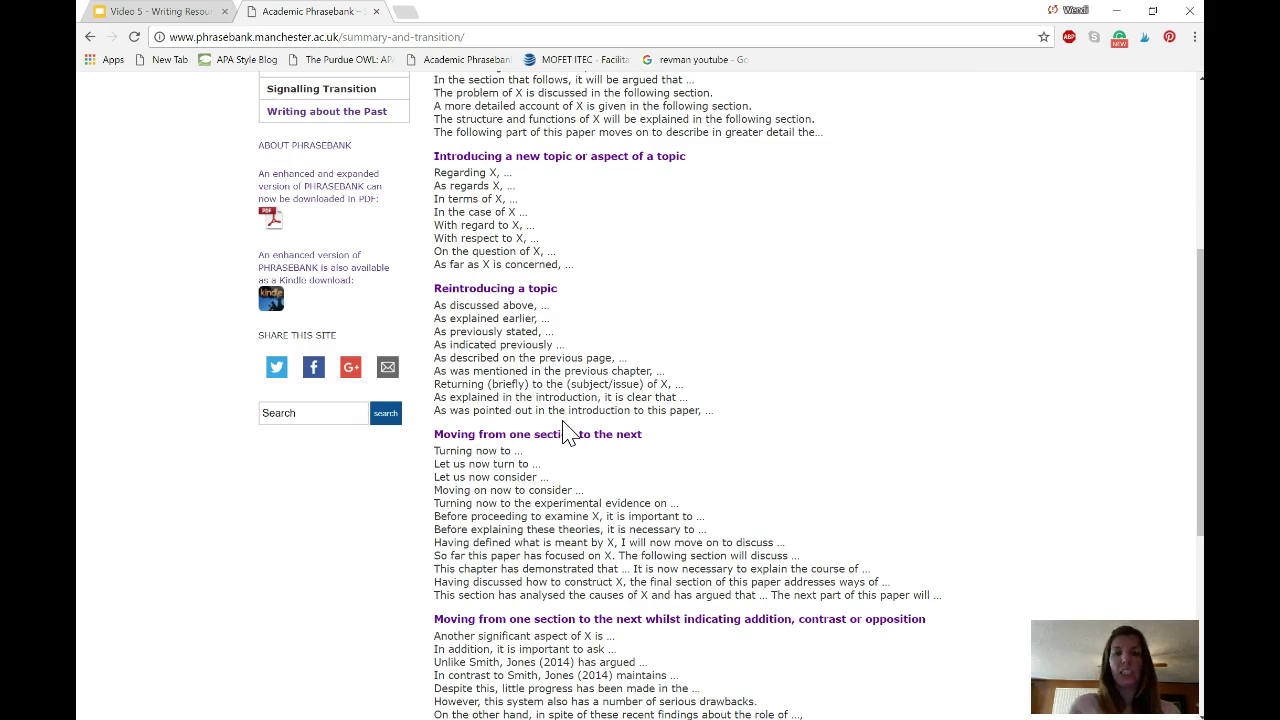
# Open the Compare and Contrast page and review its sentence patterns for differences and similarities
pyautogui.scroll(3, 494, 321)
pyautogui.click(333, 203)
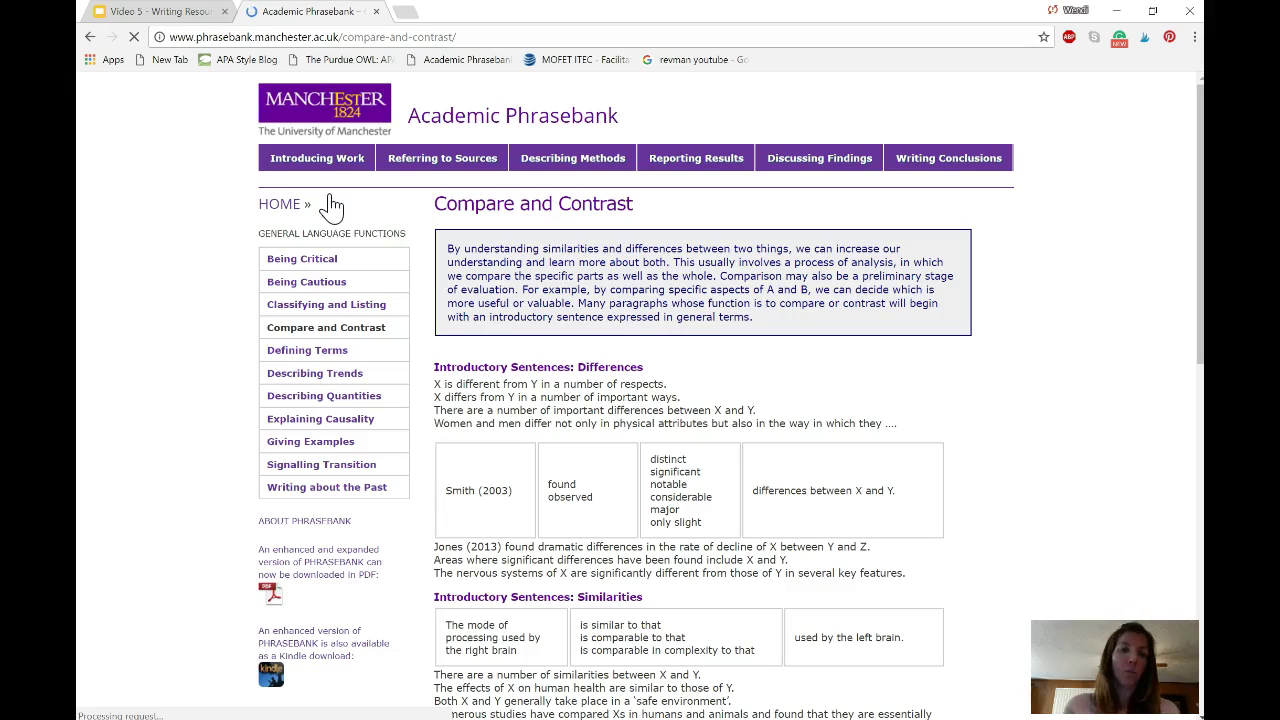
pyautogui.scroll(-1, 580, 373)
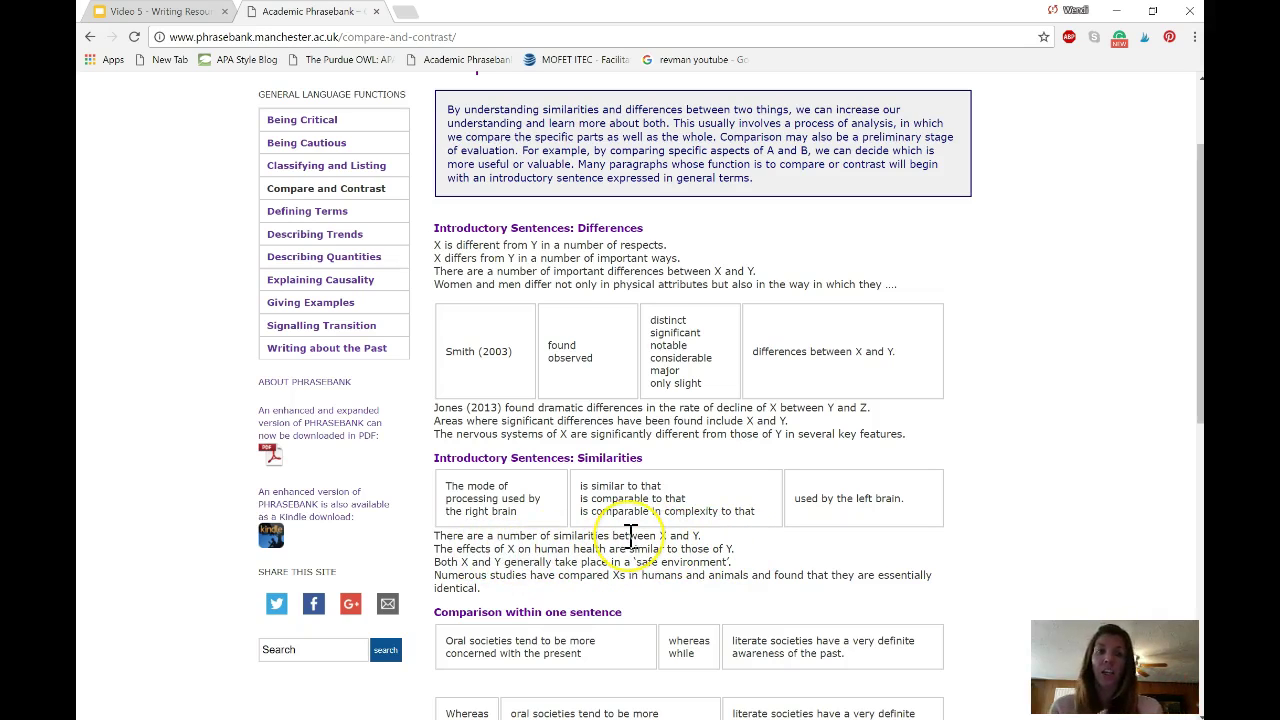
pyautogui.scroll(-2, 630, 540)
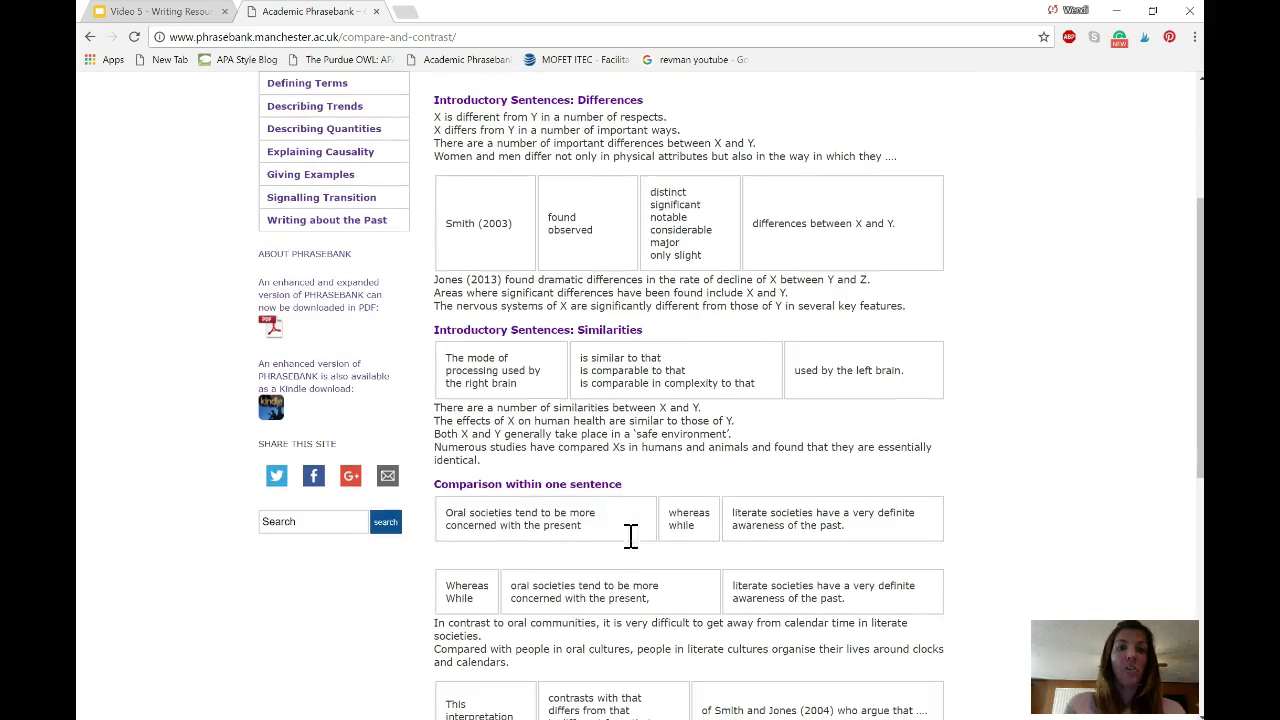
pyautogui.scroll(-1, 600, 476)
pyautogui.scroll(-3, 620, 465)
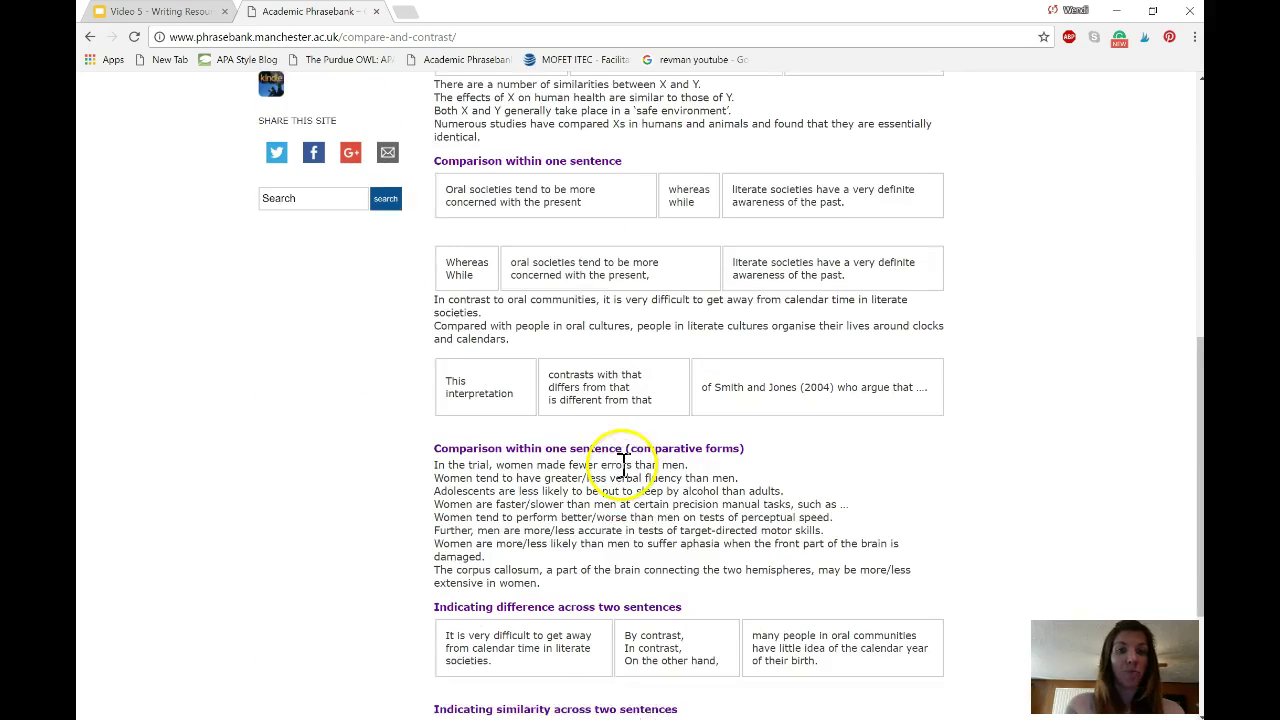
pyautogui.scroll(-2, 509, 475)
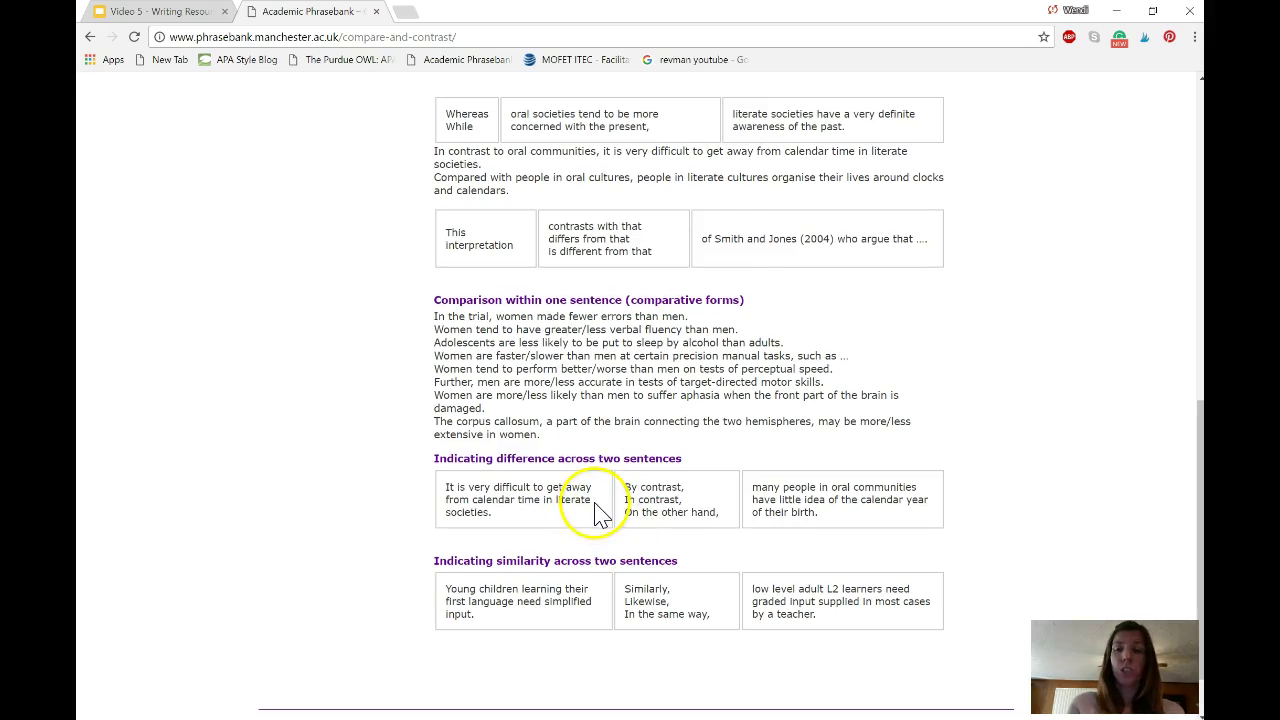
# Open the Describing Quantities page and examine its phrases for ratios, fractions and percentages
pyautogui.scroll(10, 590, 505)
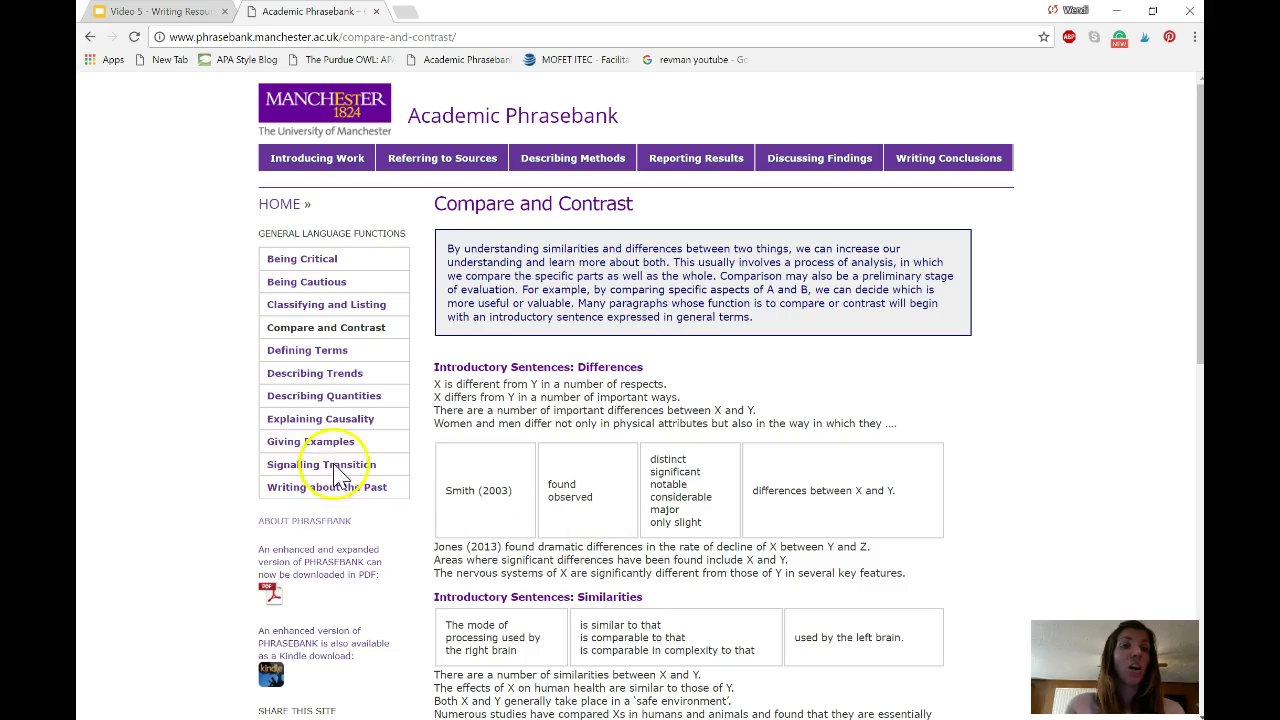
pyautogui.click(349, 398)
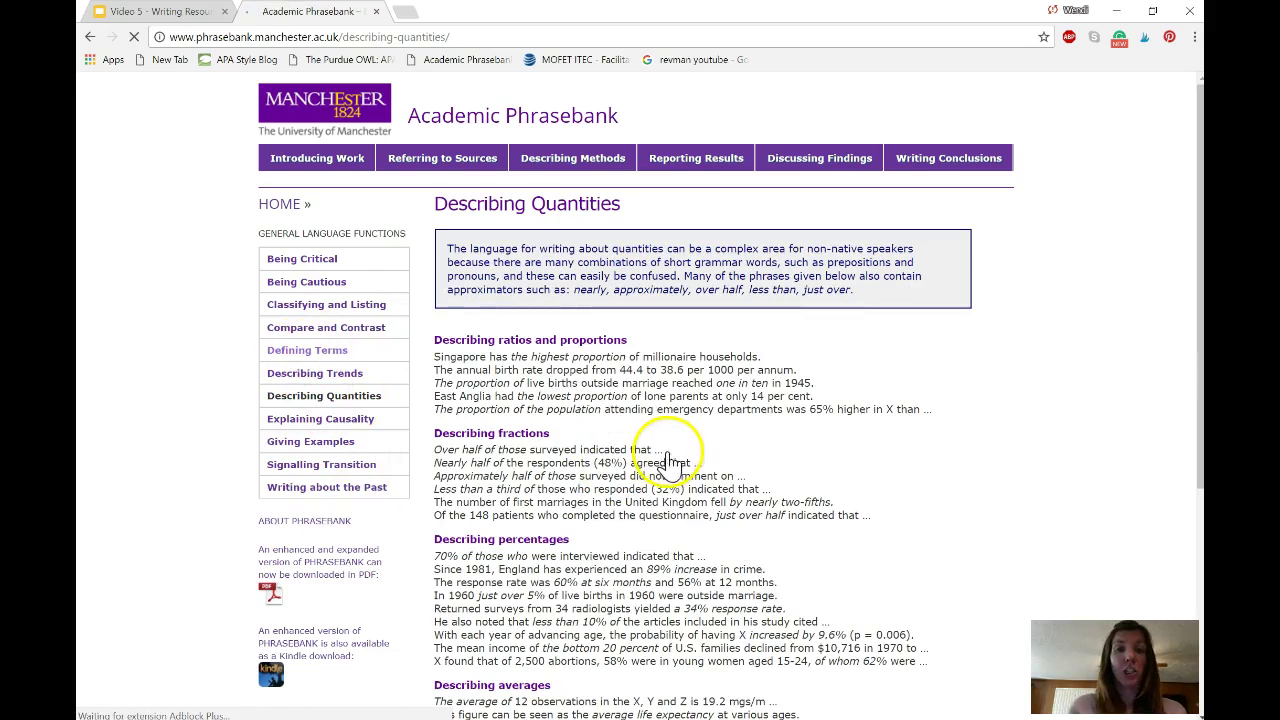
pyautogui.scroll(-1, 660, 450)
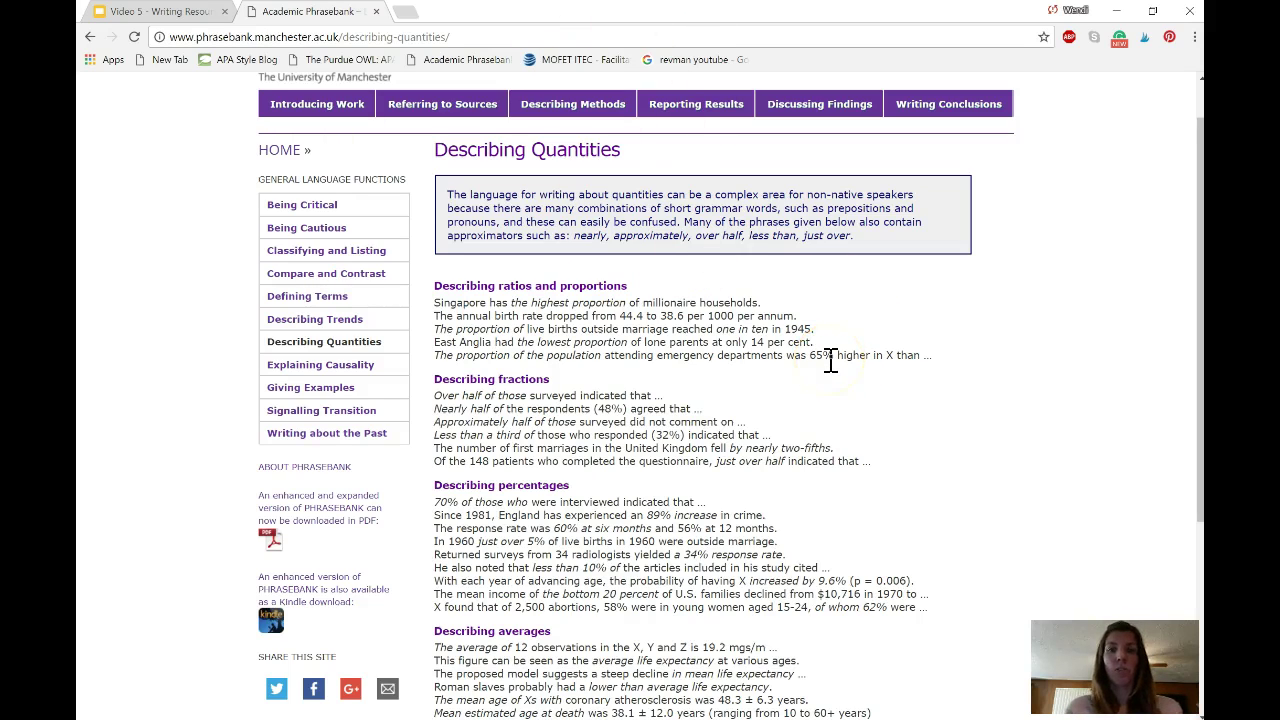
# Close the Academic Phrasebank and go to the OneLook Dictionary Search site
pyautogui.click(376, 11)
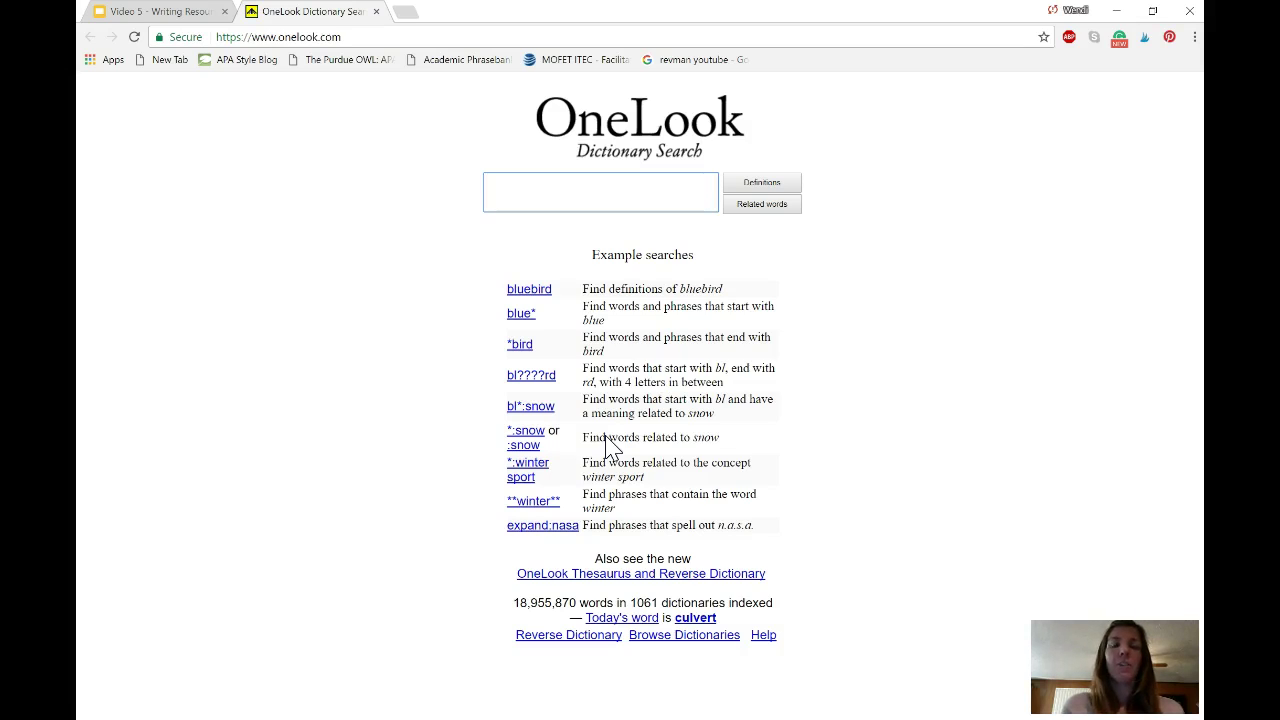
pyautogui.click(588, 436)
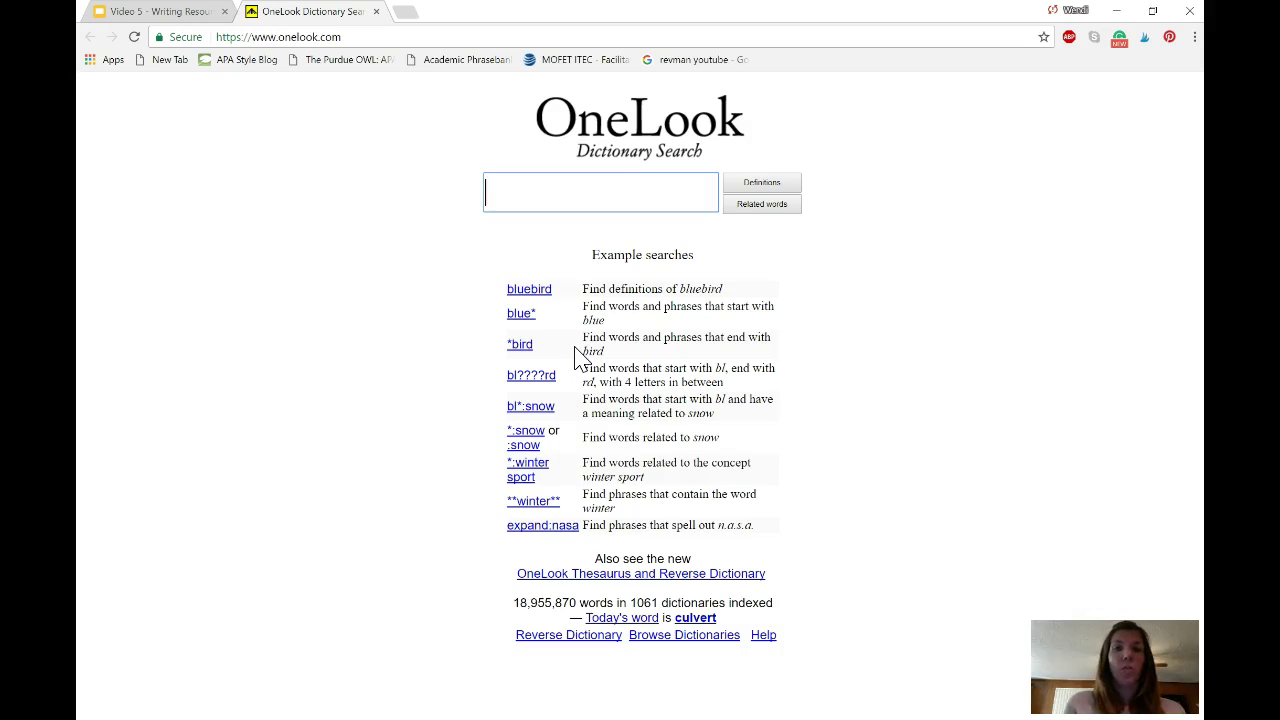
# Search OneLook for words related to "desc" and view only the nouns, then only the adjectives
pyautogui.click(594, 197)
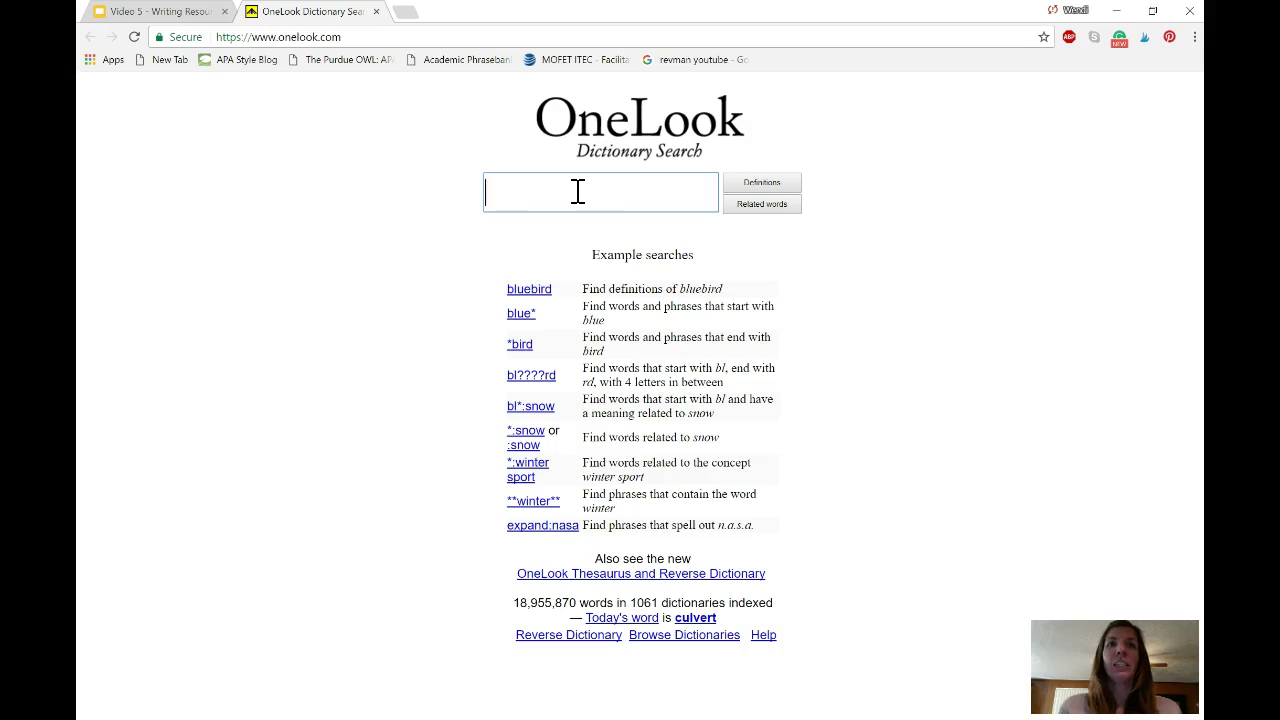
pyautogui.write('desc')
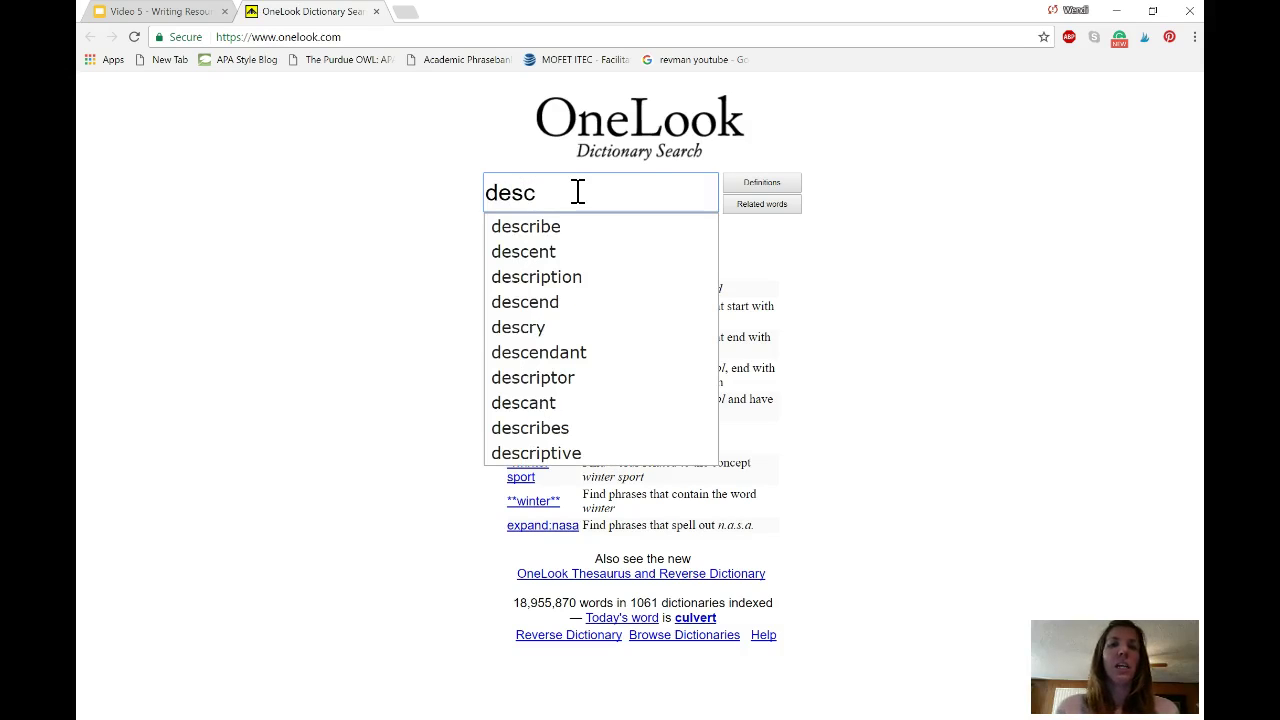
pyautogui.click(761, 210)
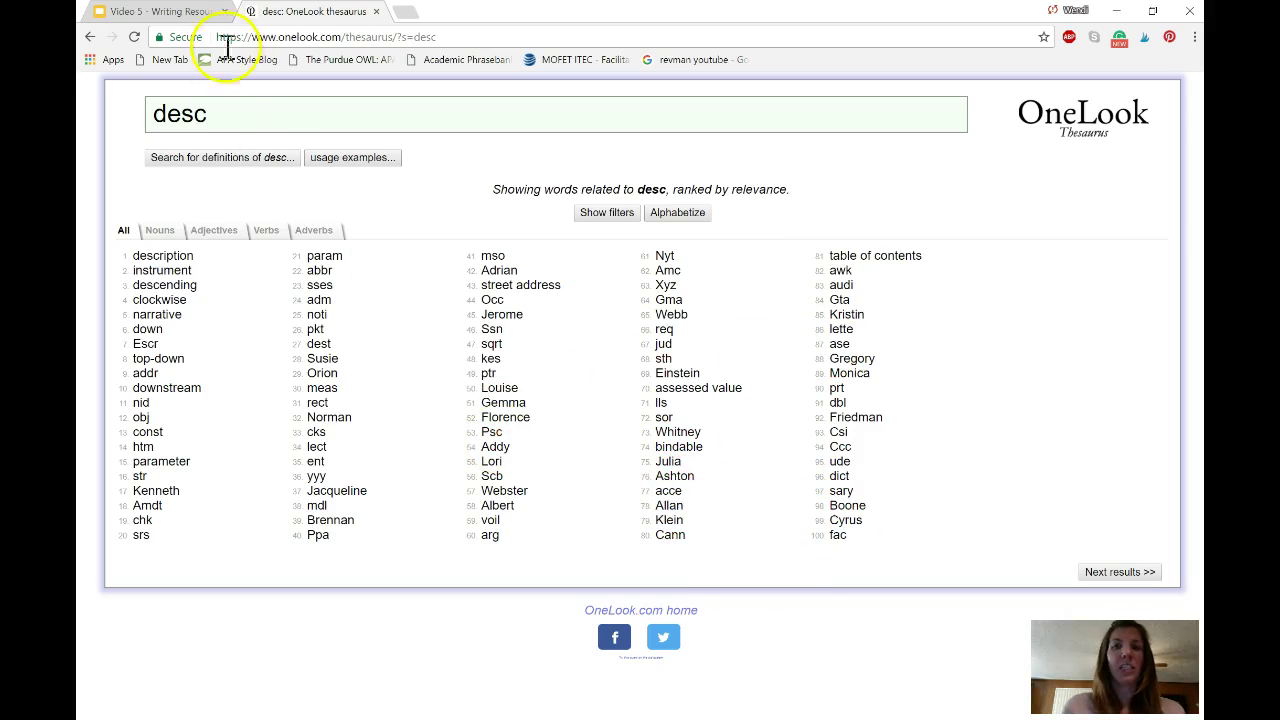
pyautogui.click(168, 236)
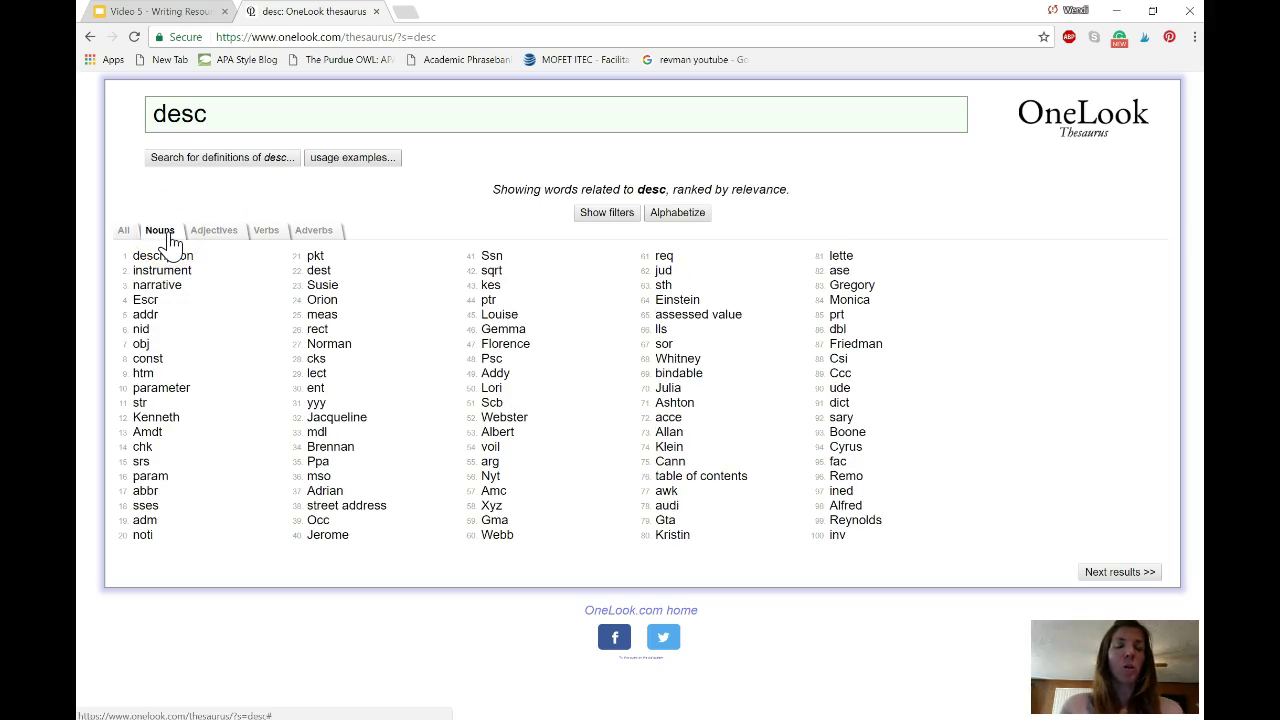
pyautogui.click(213, 238)
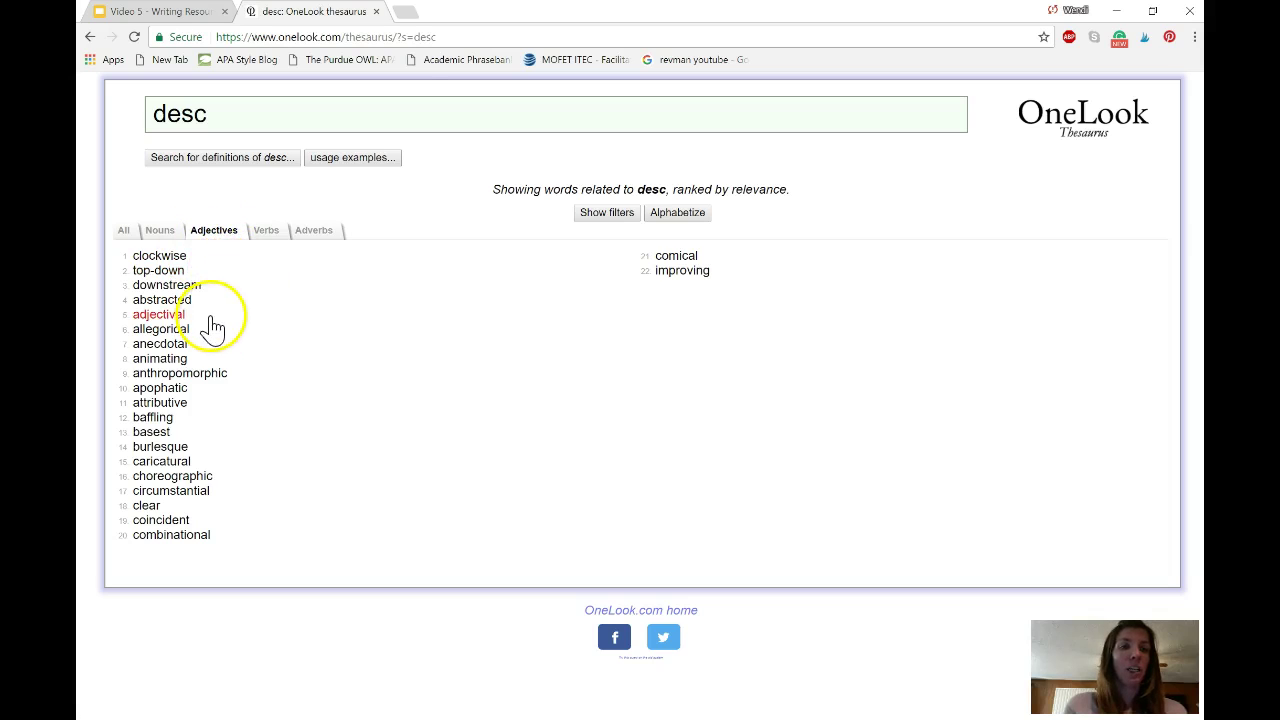
# Replace the thesaurus query with "understand" and look up its related words
pyautogui.click(227, 113)
pyautogui.press('BackSpace')
pyautogui.press('BackSpace')
pyautogui.press('BackSpace')
pyautogui.press('BackSpace')
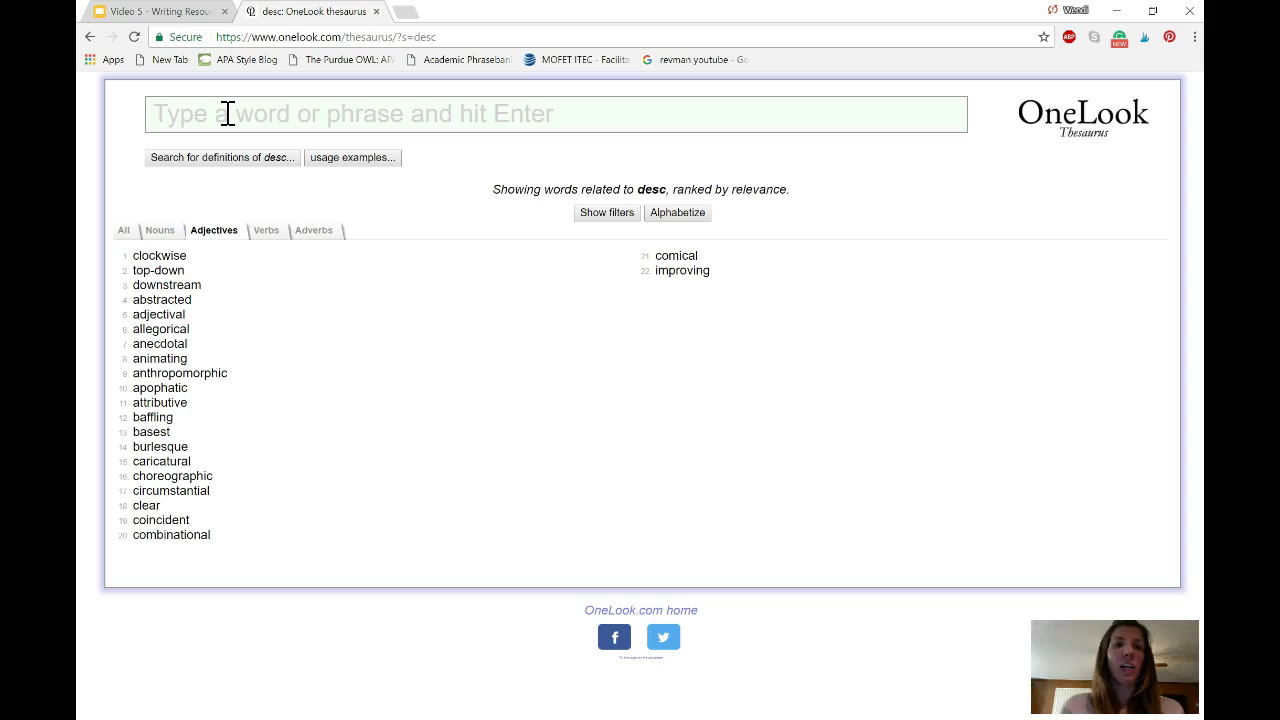
pyautogui.write('und')
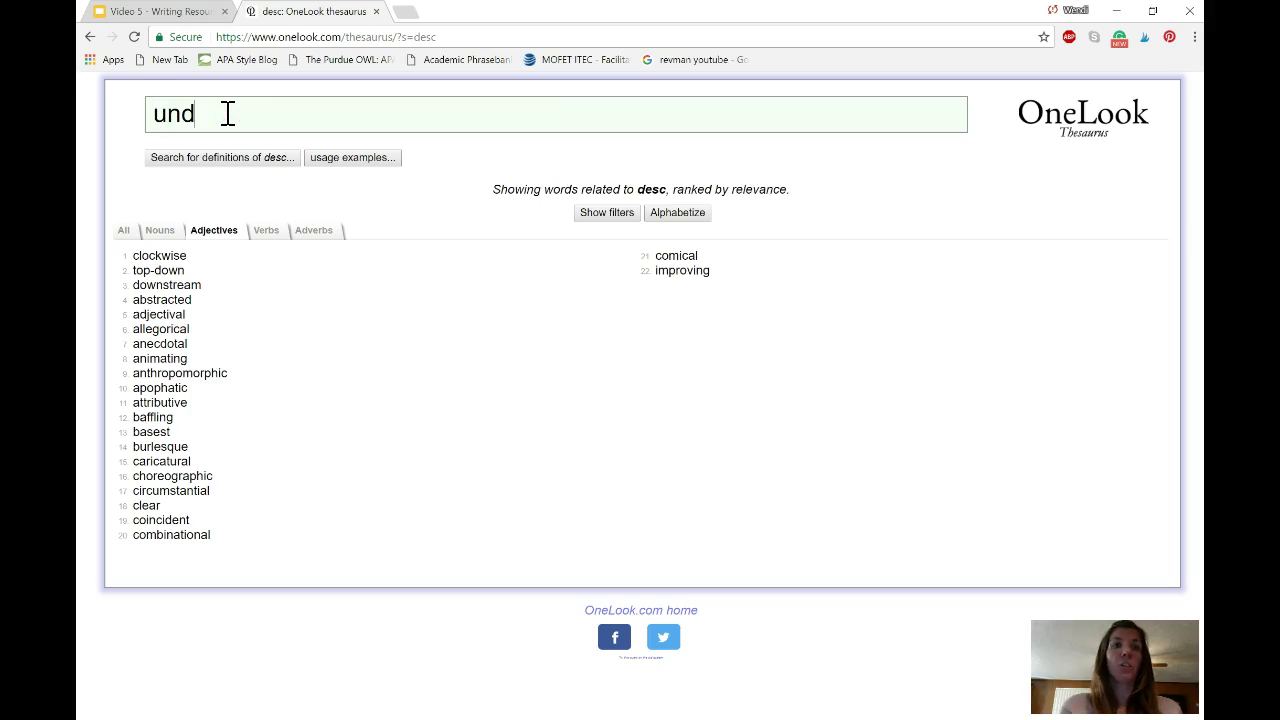
pyautogui.write('erstand')
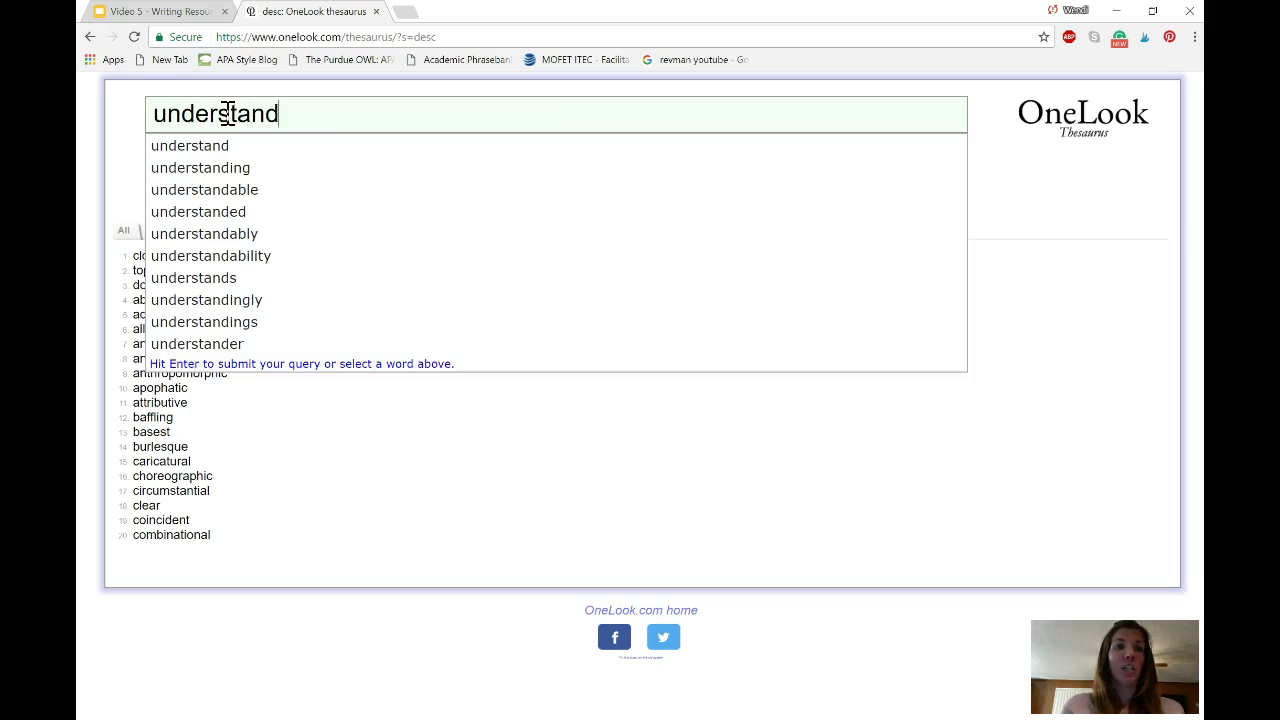
pyautogui.click(243, 153)
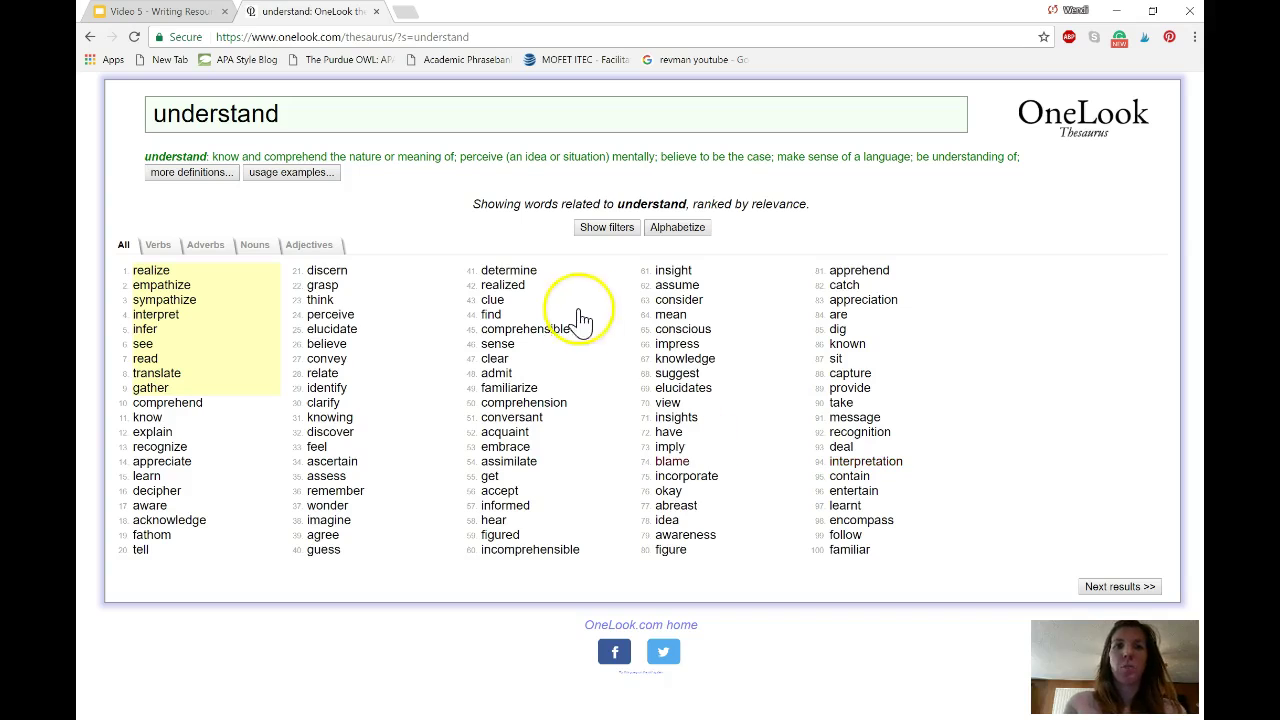
# Close OneLook and continue the full-screen slideshow past the Resources slide to the "Write every day" slide
pyautogui.click(377, 12)
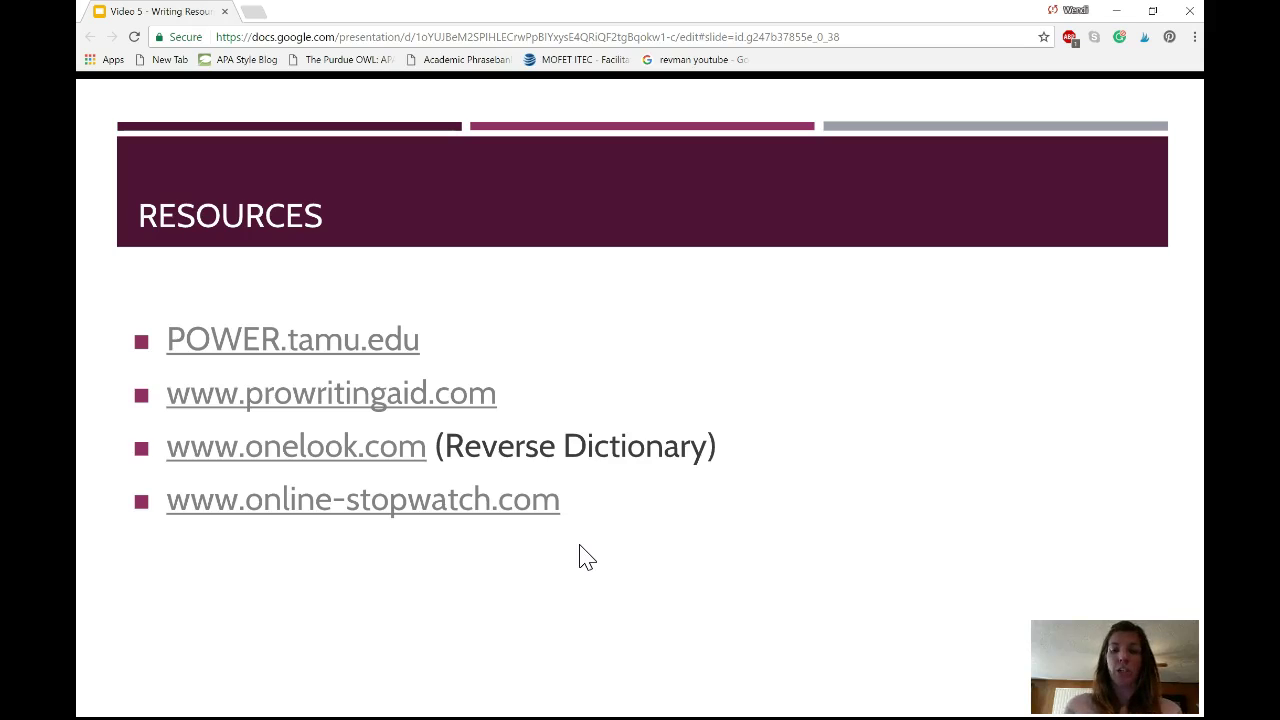
pyautogui.hotkey('ctrl', 'F5')
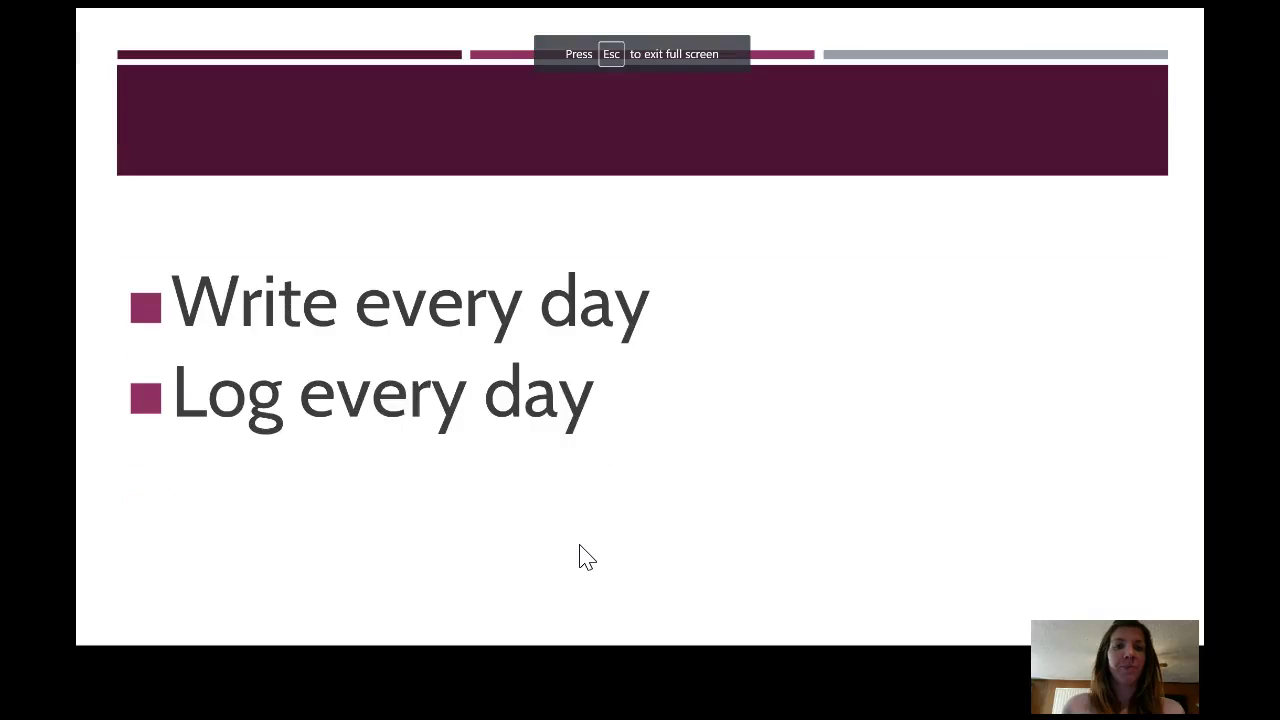